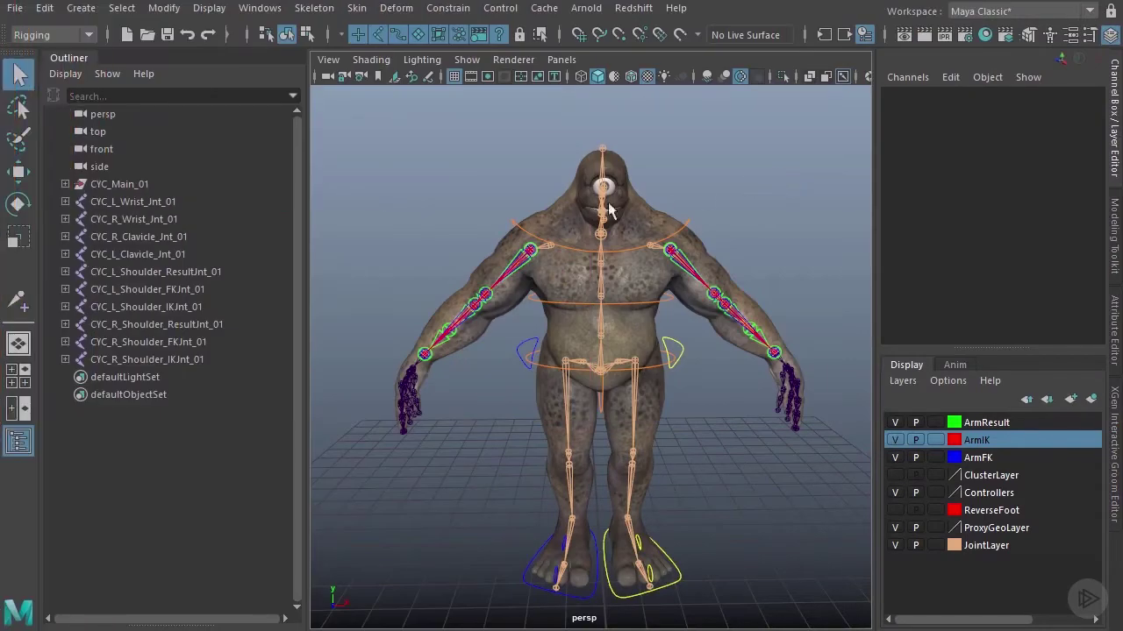
Step: Test-rotate the right shoulder result joint and undo the rotation
{"action": "right_click_drag", "start_coordinate": [531, 213], "coordinate": [622, 216], "text": "alt"}
{"action": "left_click_drag", "start_coordinate": [622, 217], "coordinate": [626, 302], "text": "alt"}
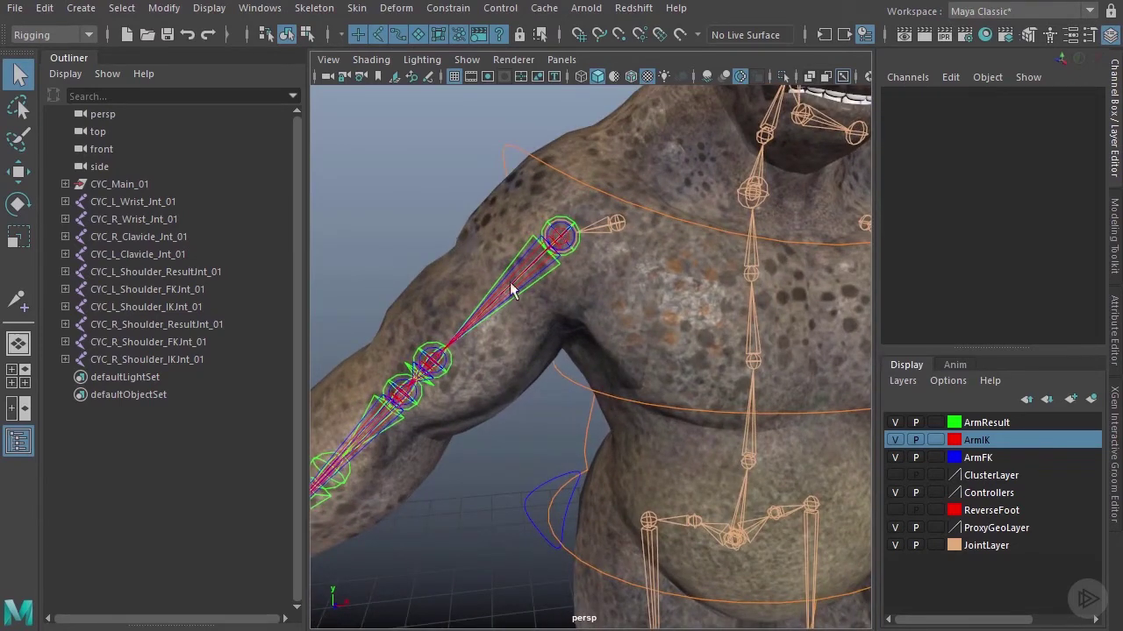
{"action": "left_click_drag", "start_coordinate": [521, 296], "coordinate": [540, 302], "text": "alt"}
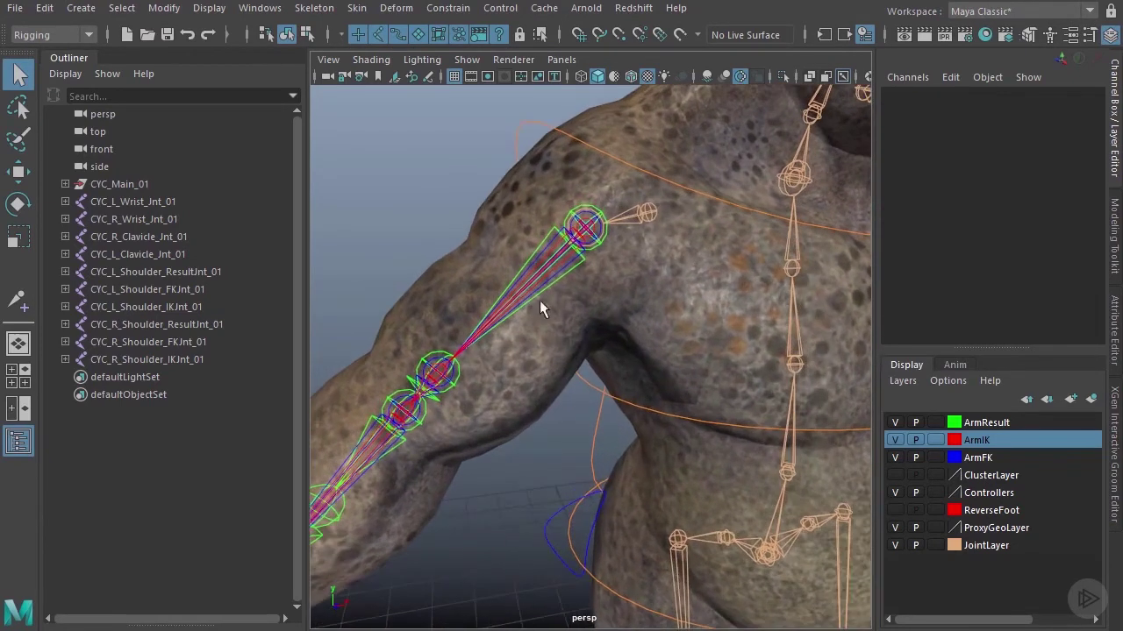
{"action": "left_click", "coordinate": [549, 235]}
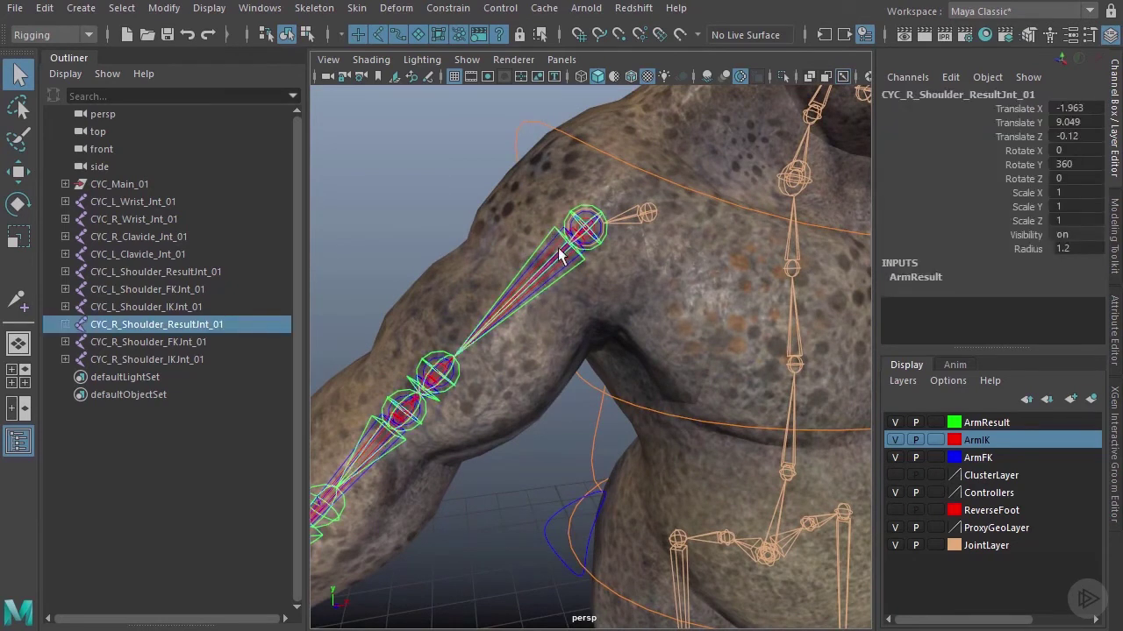
{"action": "key", "text": "e"}
{"action": "left_click_drag", "start_coordinate": [563, 252], "coordinate": [529, 224]}
{"action": "key", "text": "ctrl+z"}
Step: Test-rotate the right forearm twist result joint and undo the rotation
{"action": "left_click_drag", "start_coordinate": [502, 370], "coordinate": [512, 358], "text": "alt"}
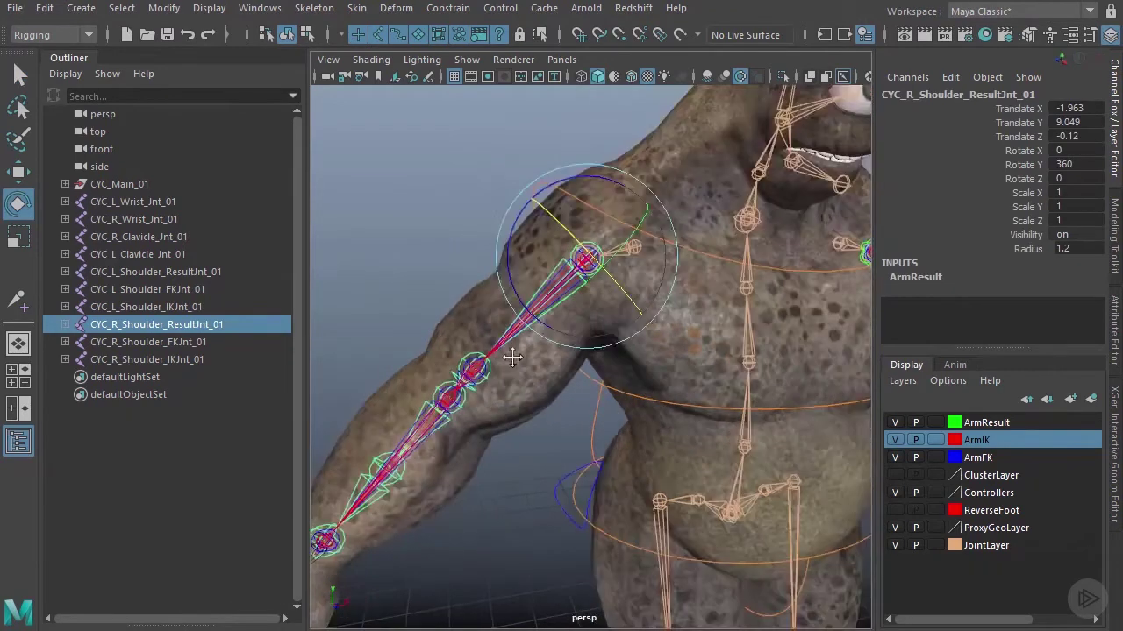
{"action": "middle_click_drag", "start_coordinate": [513, 358], "coordinate": [591, 248], "text": "alt"}
{"action": "scroll", "coordinate": [449, 340], "scroll_direction": "up", "scroll_amount": 3}
{"action": "left_click", "coordinate": [407, 360]}
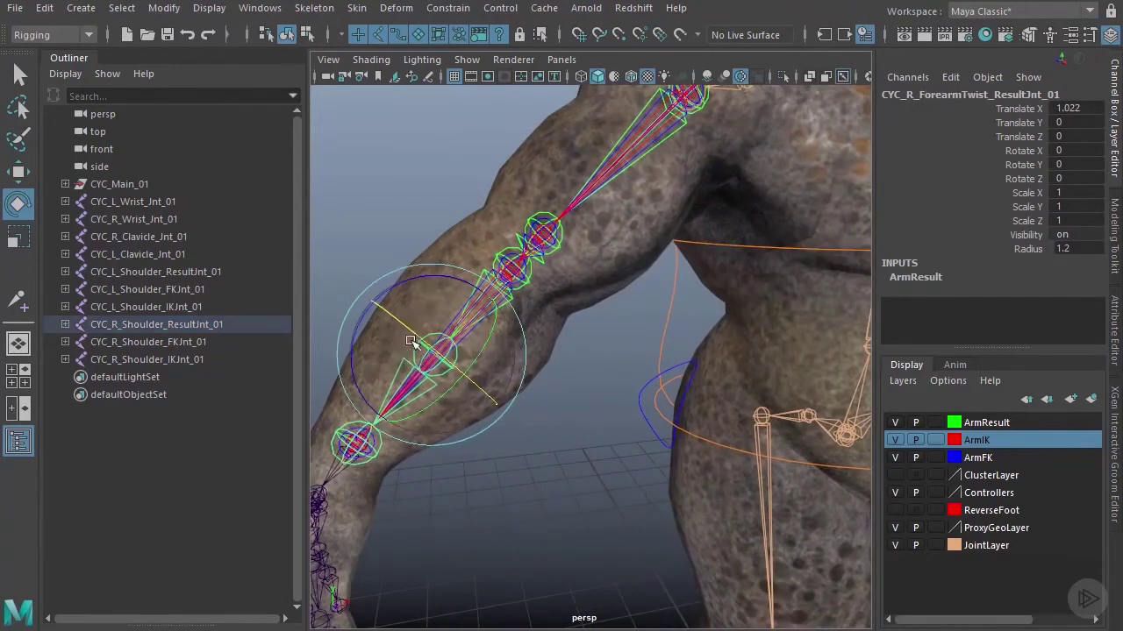
{"action": "left_click_drag", "start_coordinate": [413, 342], "coordinate": [447, 359]}
{"action": "key", "text": "ctrl+z"}
Step: Hide the ArmIK, ArmFK and JointLayer display layers so only the result arm joints remain shown
{"action": "right_click_drag", "start_coordinate": [687, 304], "coordinate": [651, 293], "text": "alt"}
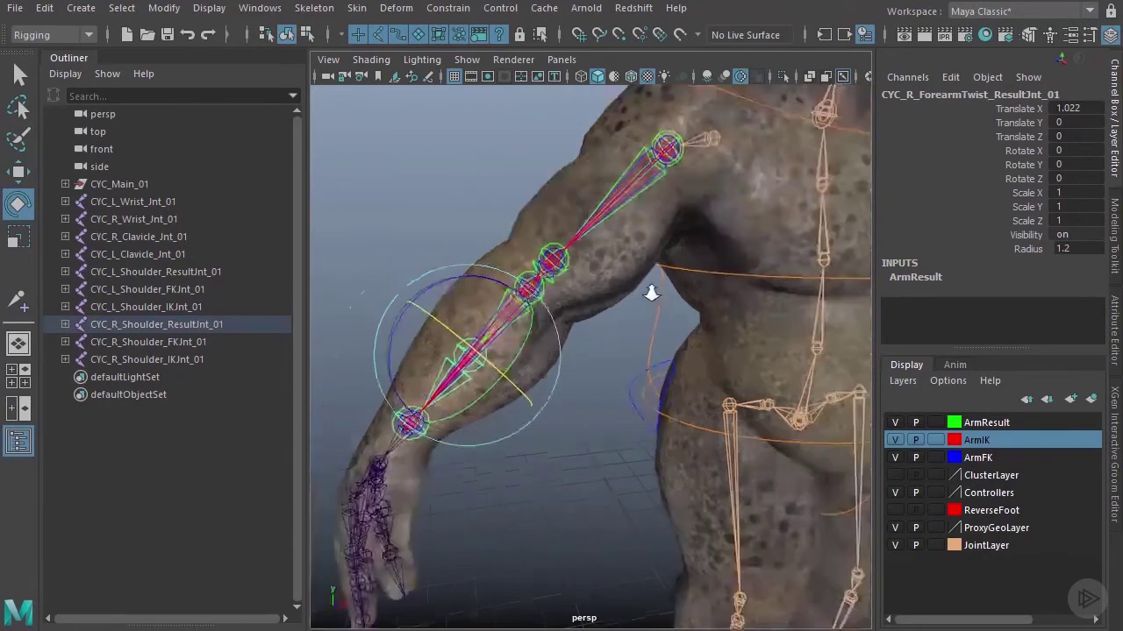
{"action": "left_click_drag", "start_coordinate": [651, 293], "coordinate": [575, 215], "text": "alt"}
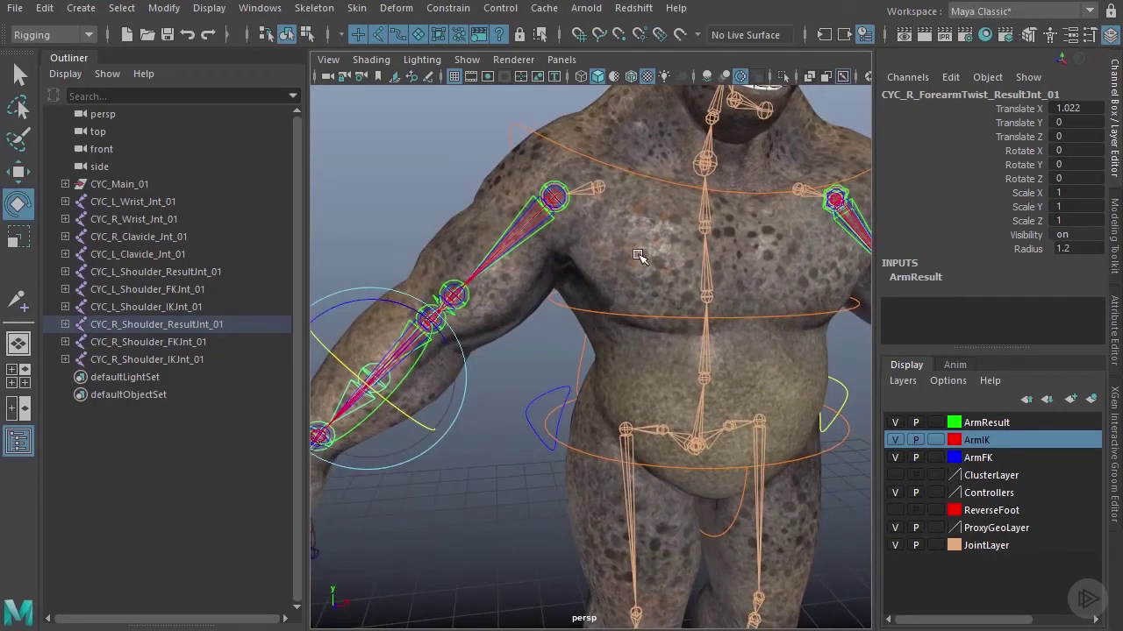
{"action": "left_click", "coordinate": [933, 440]}
{"action": "left_click", "coordinate": [895, 440]}
{"action": "left_click", "coordinate": [895, 458]}
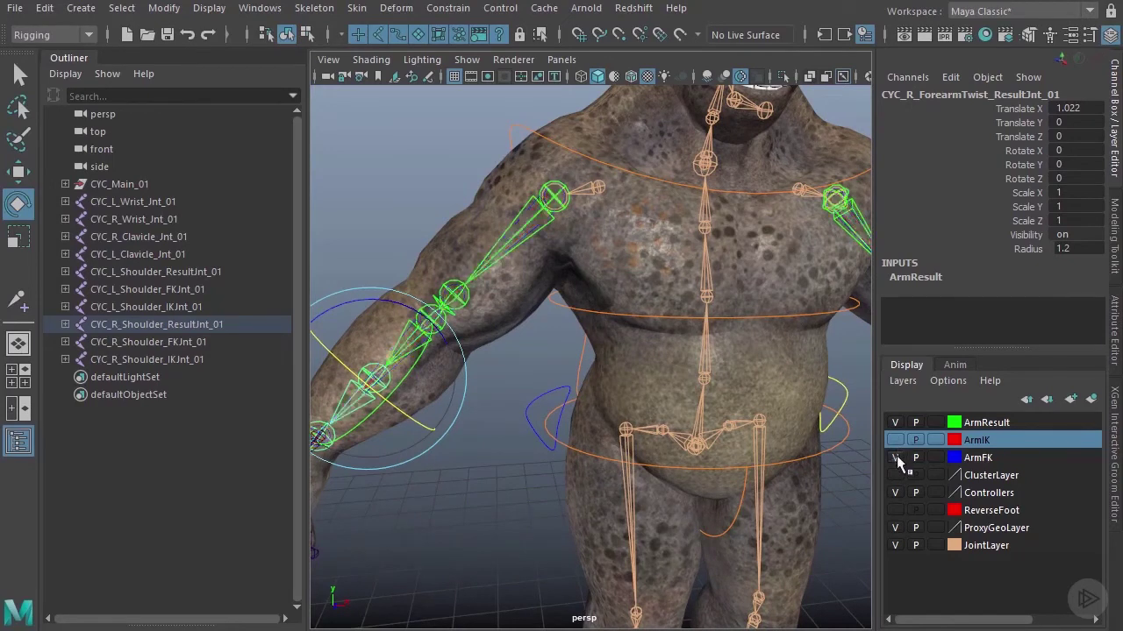
{"action": "left_click_drag", "start_coordinate": [591, 351], "coordinate": [530, 188], "text": "alt"}
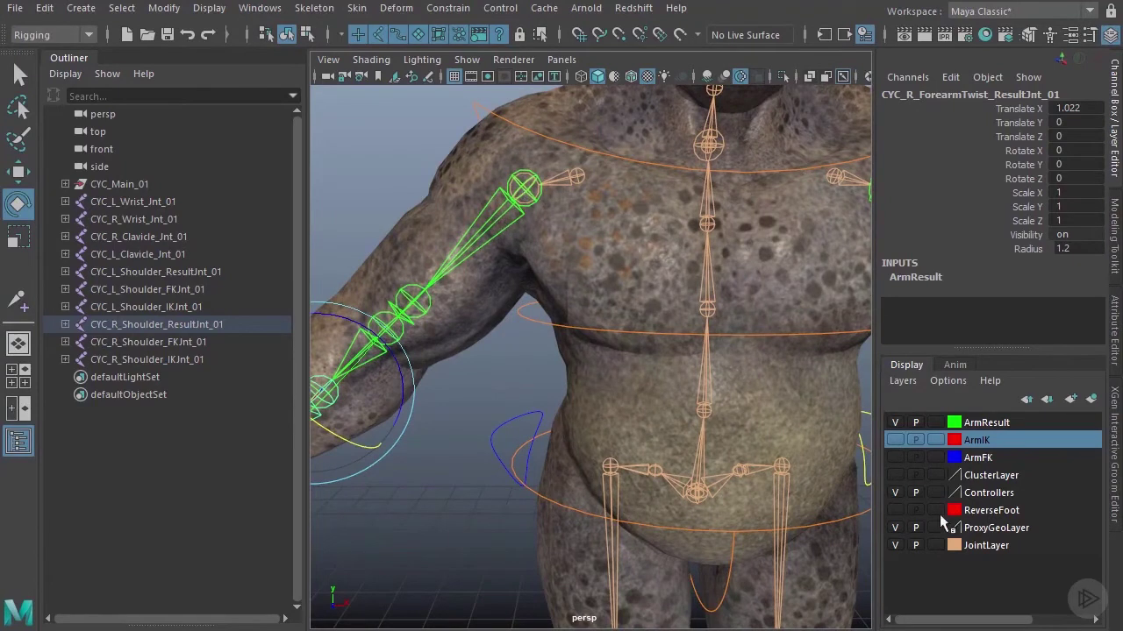
{"action": "left_click", "coordinate": [895, 545]}
Step: Insert a joint about 0.8 units below the shoulder in the upper arm of both the right and left result chains
{"action": "left_click_drag", "start_coordinate": [546, 351], "coordinate": [594, 236], "text": "alt"}
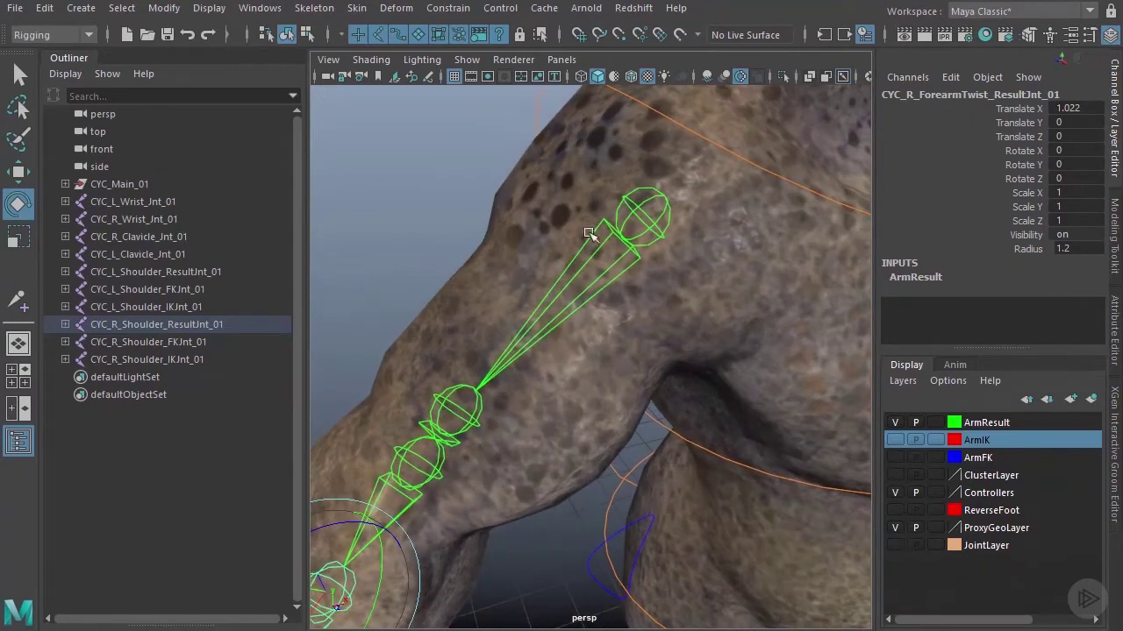
{"action": "left_click", "coordinate": [317, 9]}
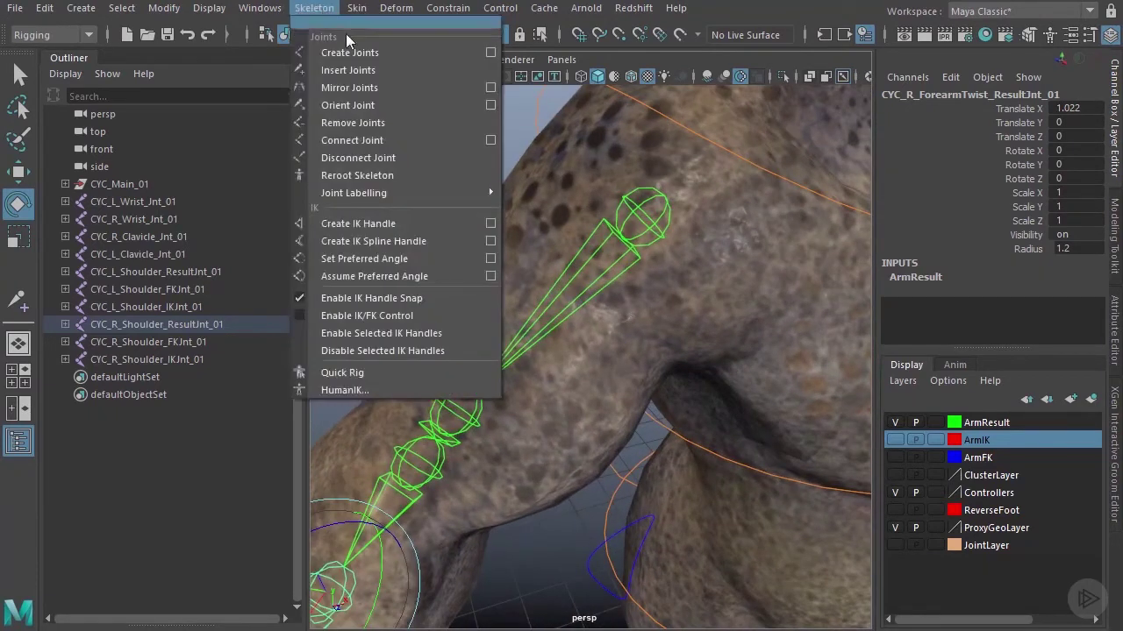
{"action": "left_click", "coordinate": [350, 70]}
{"action": "left_click_drag", "start_coordinate": [648, 209], "coordinate": [589, 328]}
{"action": "right_click_drag", "start_coordinate": [634, 354], "coordinate": [589, 321], "text": "alt"}
{"action": "left_click_drag", "start_coordinate": [589, 321], "coordinate": [521, 313], "text": "alt"}
{"action": "right_click_drag", "start_coordinate": [521, 313], "coordinate": [574, 321], "text": "alt"}
{"action": "left_click_drag", "start_coordinate": [575, 321], "coordinate": [609, 349], "text": "alt"}
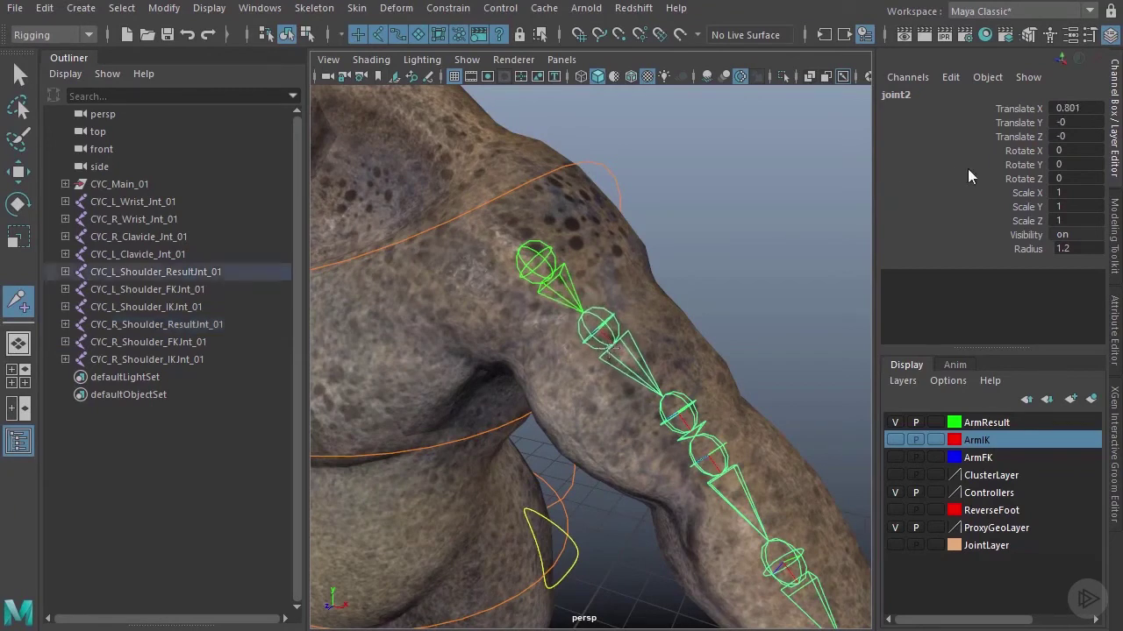
Step: Enlarge the move manipulator and slide the new left upper-arm joint along its X axis to Translate X 0.798
{"action": "left_click_drag", "start_coordinate": [695, 294], "coordinate": [742, 239], "text": "alt"}
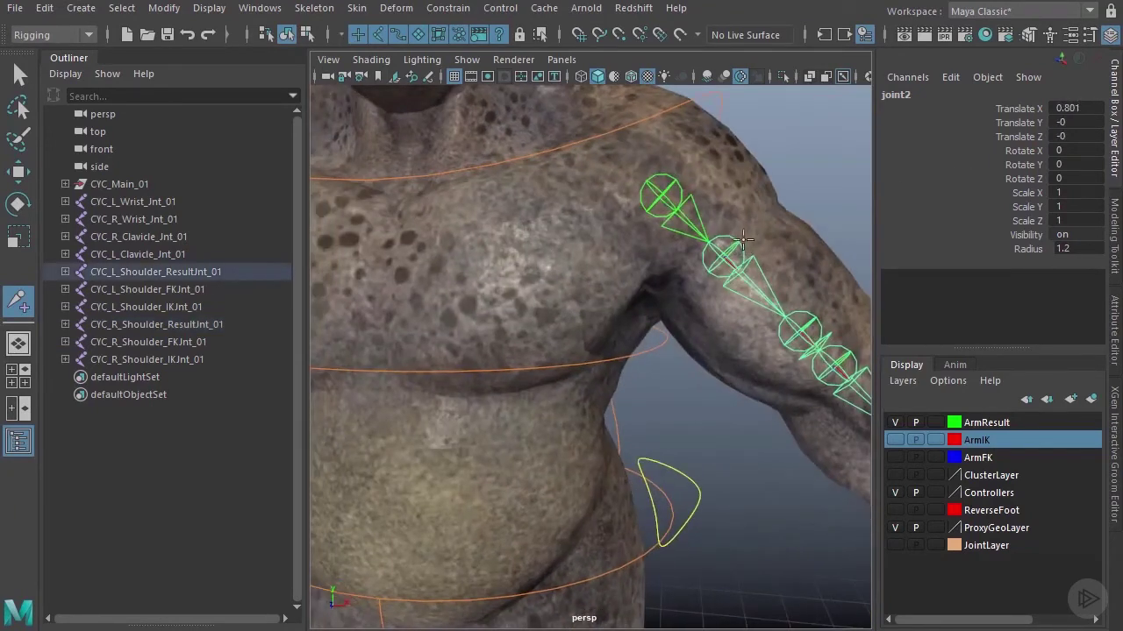
{"action": "key", "text": "w"}
{"action": "middle_click_drag", "start_coordinate": [737, 253], "coordinate": [644, 286], "text": "alt"}
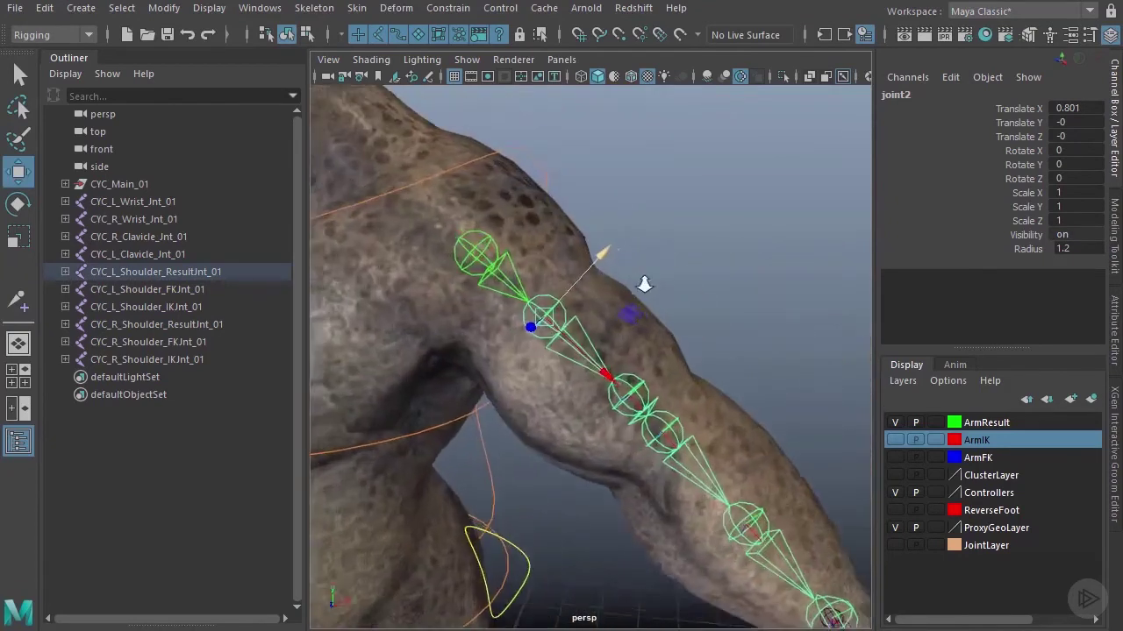
{"action": "right_click_drag", "start_coordinate": [644, 286], "coordinate": [663, 292], "text": "alt"}
{"action": "left_click_drag", "start_coordinate": [664, 292], "coordinate": [660, 294], "text": "alt"}
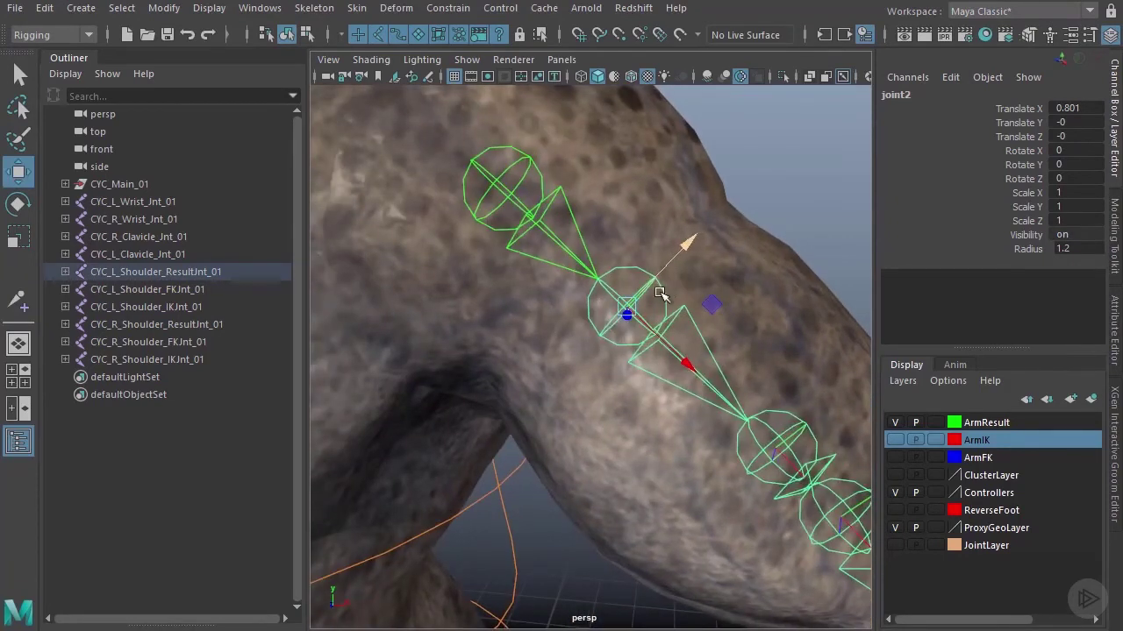
{"action": "middle_click_drag", "start_coordinate": [664, 281], "coordinate": [643, 275], "text": "alt"}
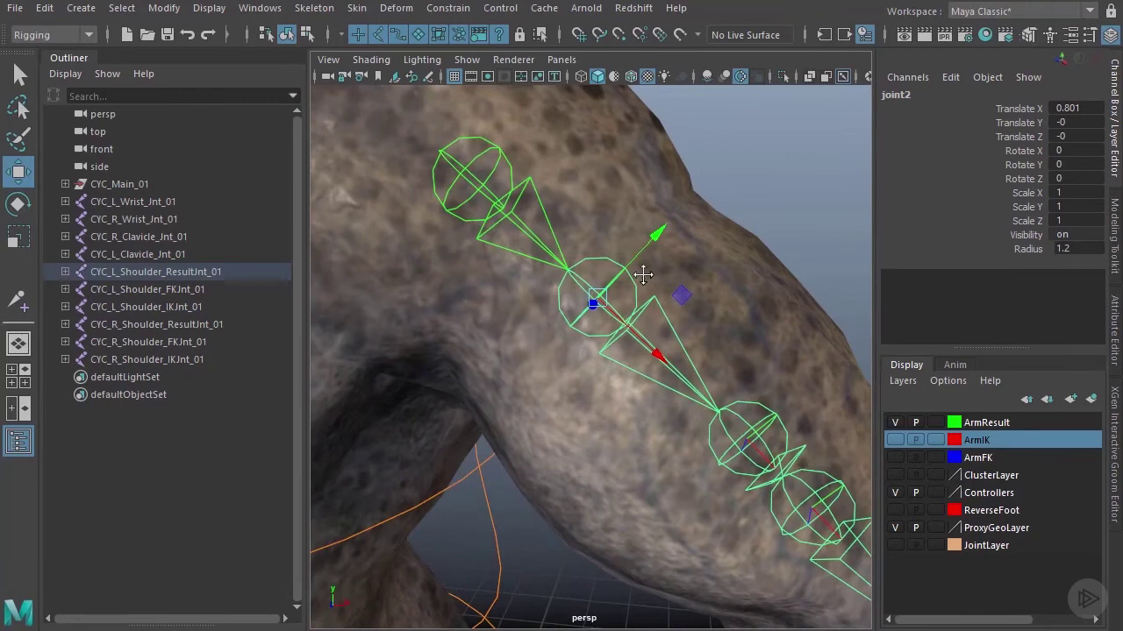
{"action": "left_click_drag", "start_coordinate": [647, 293], "coordinate": [657, 286], "text": "alt"}
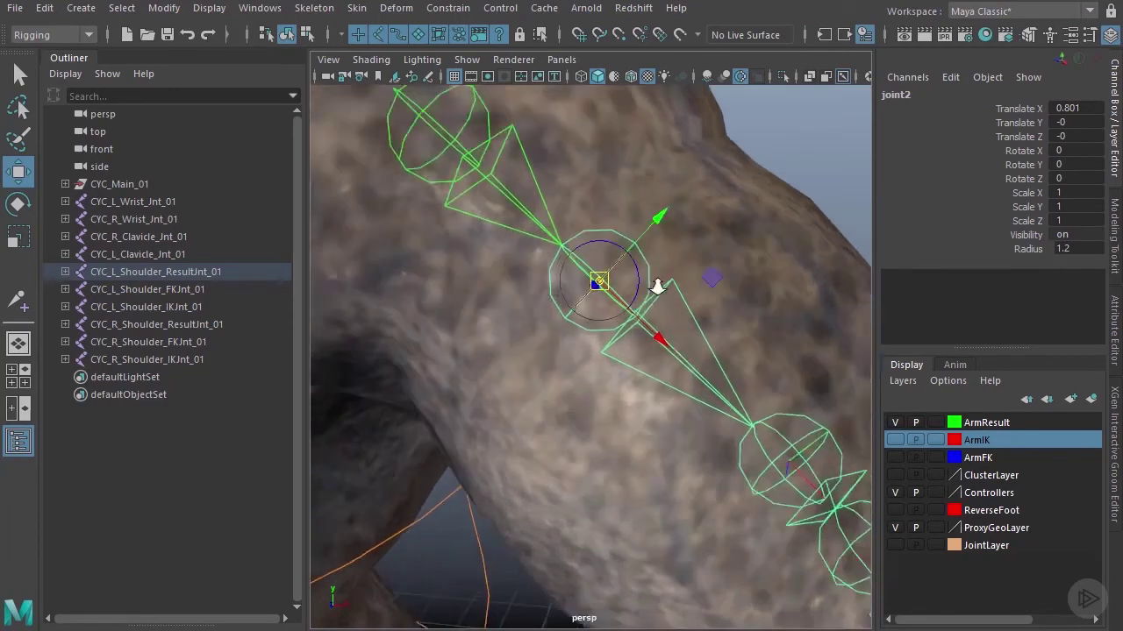
{"action": "right_click_drag", "start_coordinate": [658, 287], "coordinate": [660, 301], "text": "alt"}
{"action": "key", "text": "equal"}
{"action": "key", "text": "equal"}
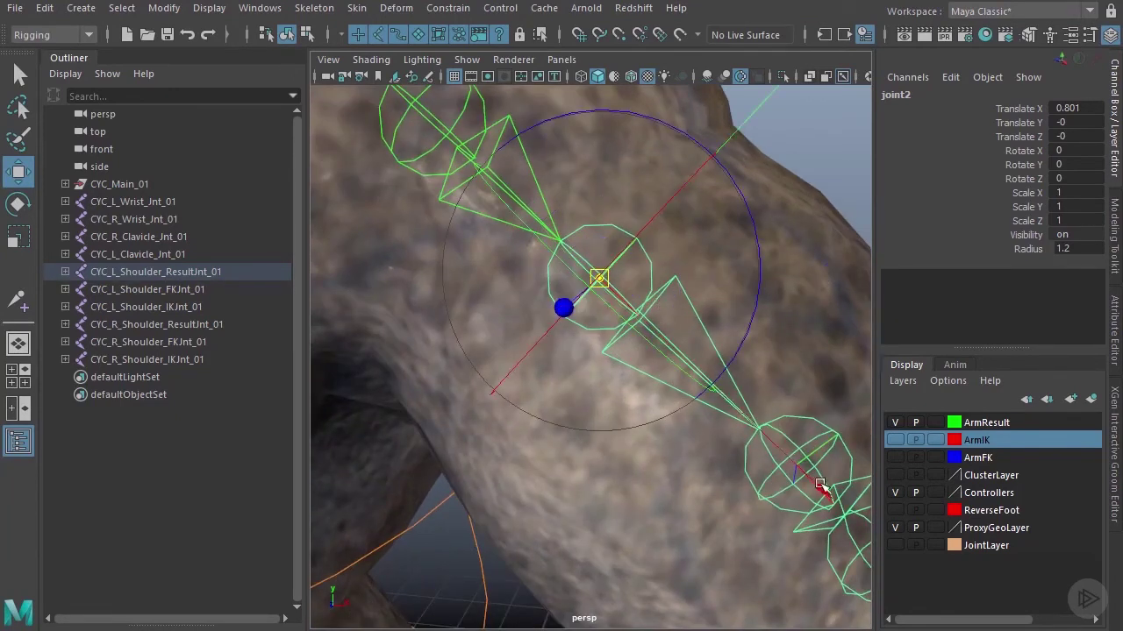
{"action": "left_click_drag", "start_coordinate": [820, 485], "coordinate": [820, 492]}
{"action": "right_click_drag", "start_coordinate": [759, 440], "coordinate": [639, 421], "text": "alt"}
{"action": "middle_click_drag", "start_coordinate": [586, 401], "coordinate": [621, 394], "text": "alt"}
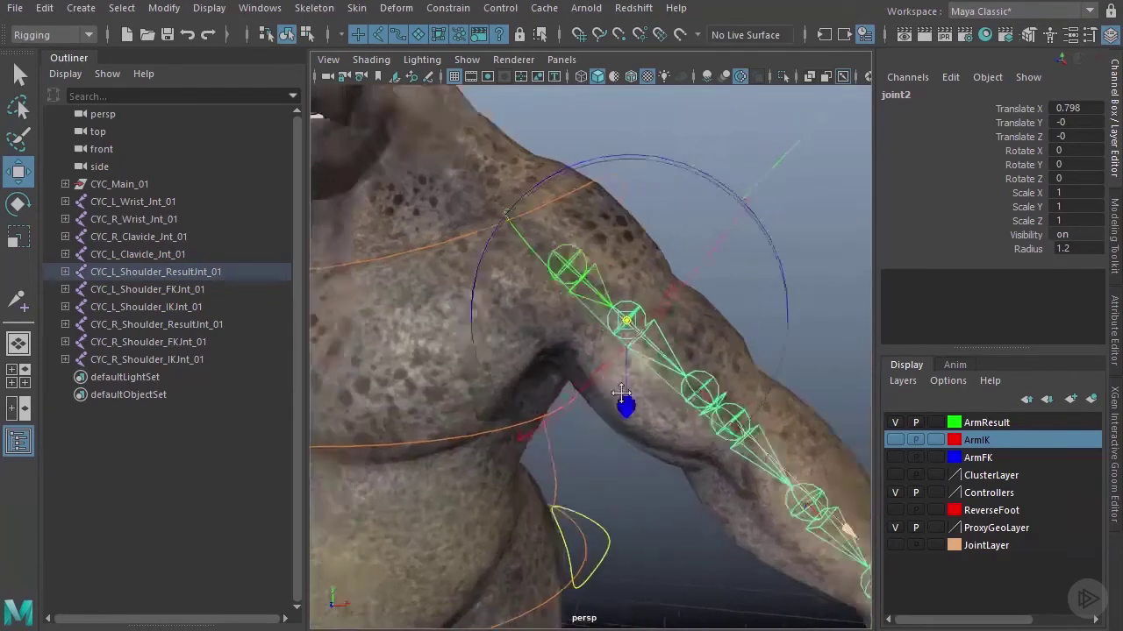
Step: Set the new right upper-arm joint's Translate X to 0.798 to match the left one
{"action": "left_click_drag", "start_coordinate": [621, 395], "coordinate": [576, 274], "text": "alt"}
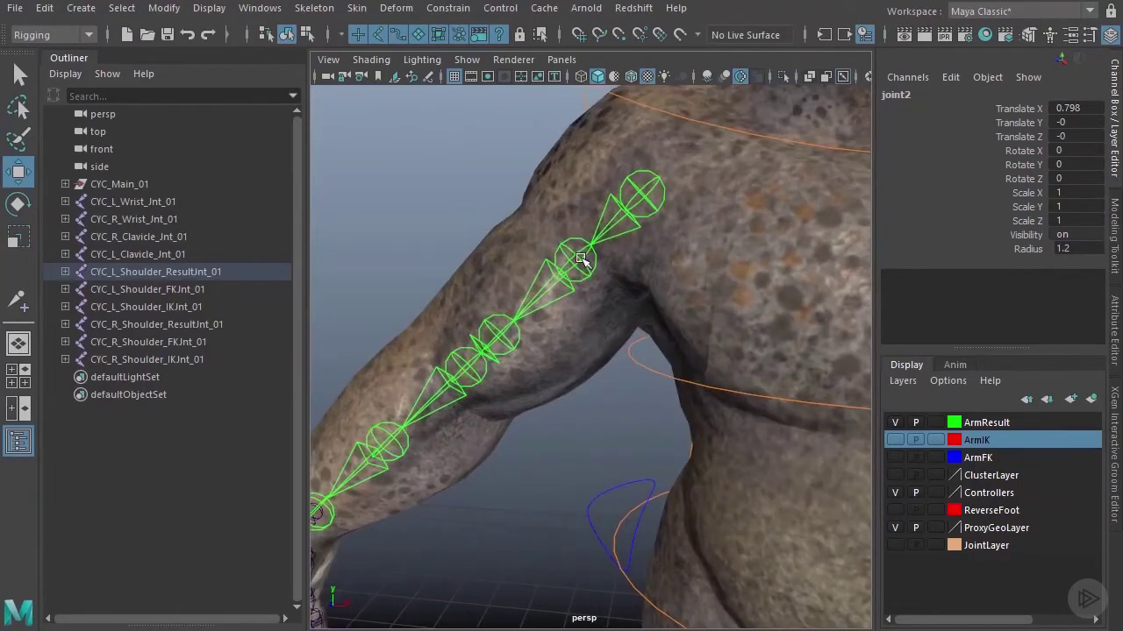
{"action": "left_click", "coordinate": [579, 259]}
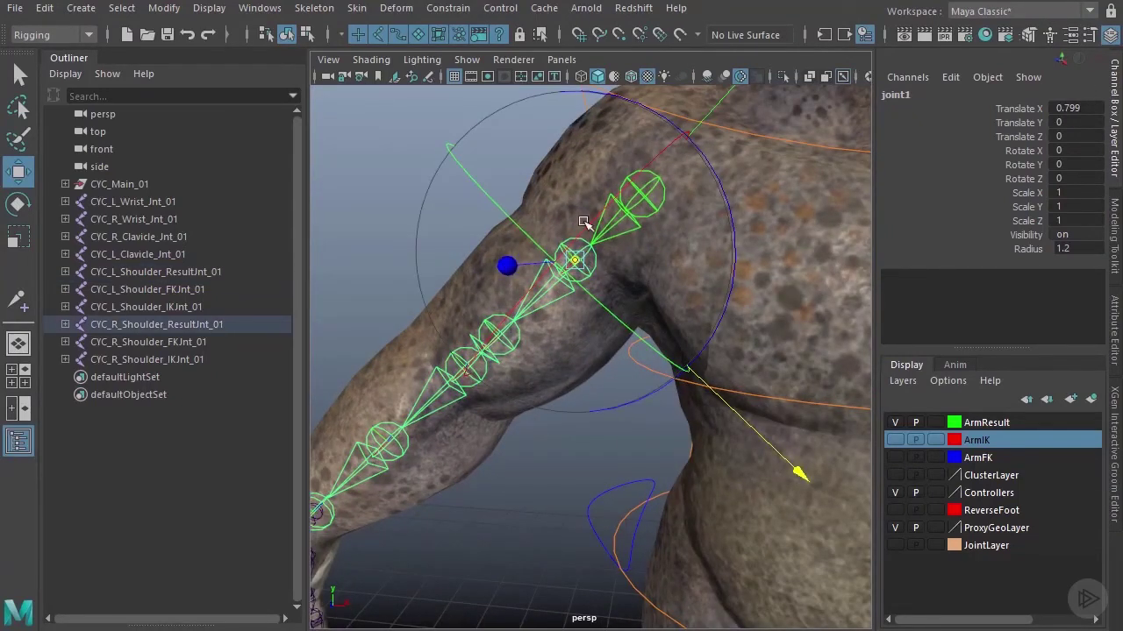
{"action": "left_click_drag", "start_coordinate": [653, 195], "coordinate": [839, 134], "text": "alt"}
{"action": "scroll", "coordinate": [761, 353], "scroll_direction": "down", "scroll_amount": 5}
Step: Select the new left upper-arm joint again and shrink the move manipulator
{"action": "middle_click_drag", "start_coordinate": [760, 352], "coordinate": [547, 333], "text": "alt"}
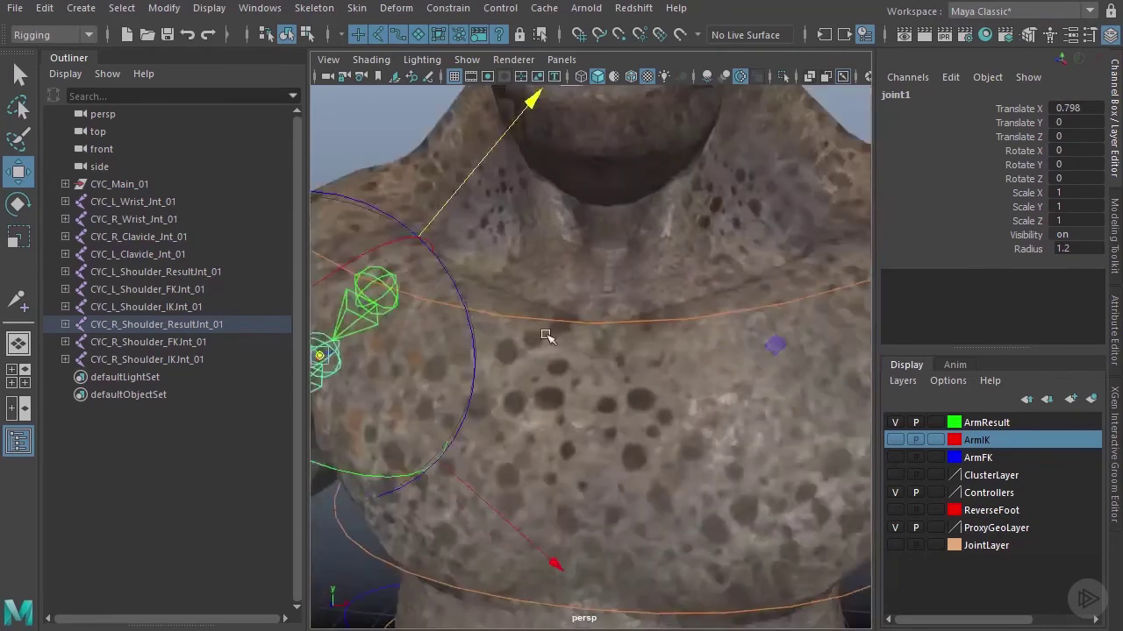
{"action": "scroll", "coordinate": [570, 323], "scroll_direction": "down", "scroll_amount": 4}
{"action": "middle_click_drag", "start_coordinate": [781, 326], "coordinate": [649, 342], "text": "alt"}
{"action": "scroll", "coordinate": [649, 342], "scroll_direction": "up", "scroll_amount": 5}
{"action": "left_click", "coordinate": [717, 360]}
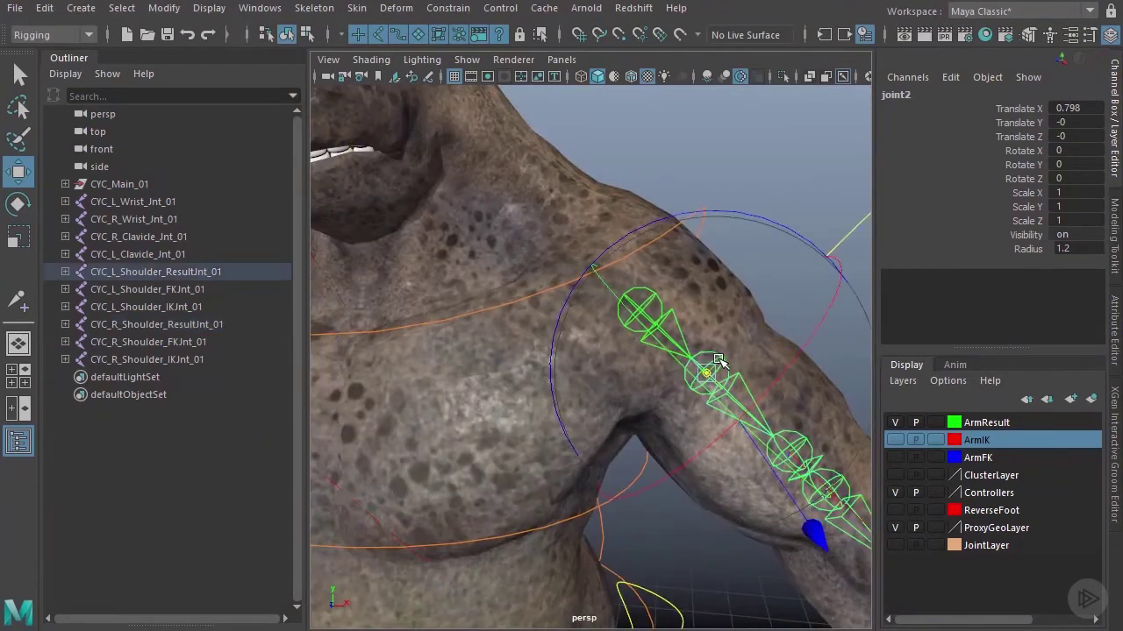
{"action": "left_click_drag", "start_coordinate": [741, 360], "coordinate": [627, 348], "text": "alt"}
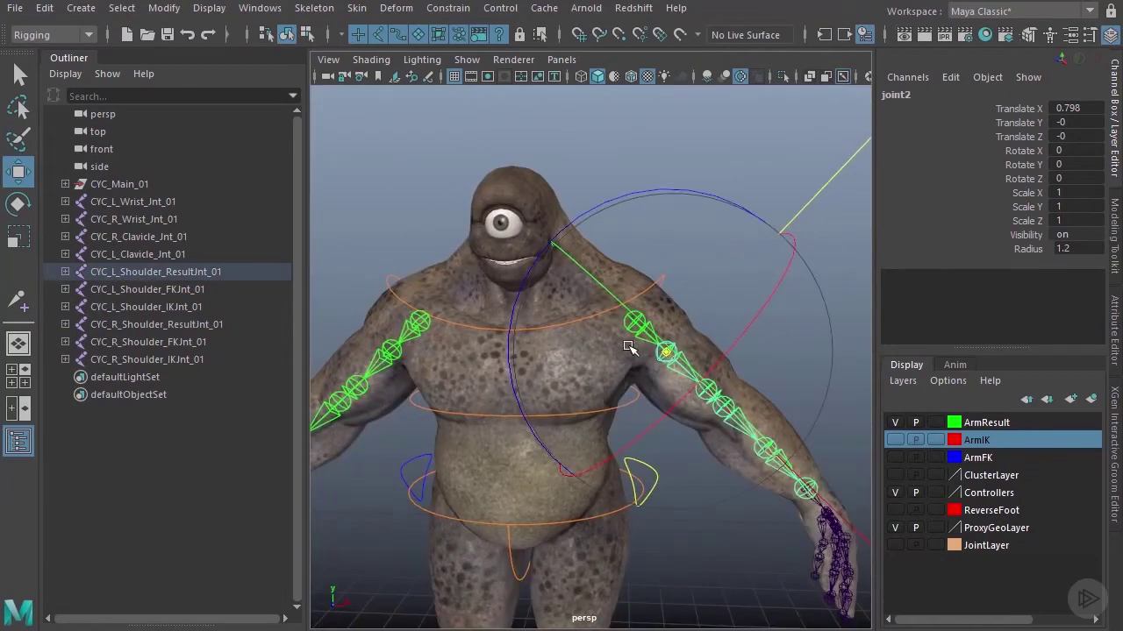
{"action": "key", "text": "minus"}
{"action": "key", "text": "minus"}
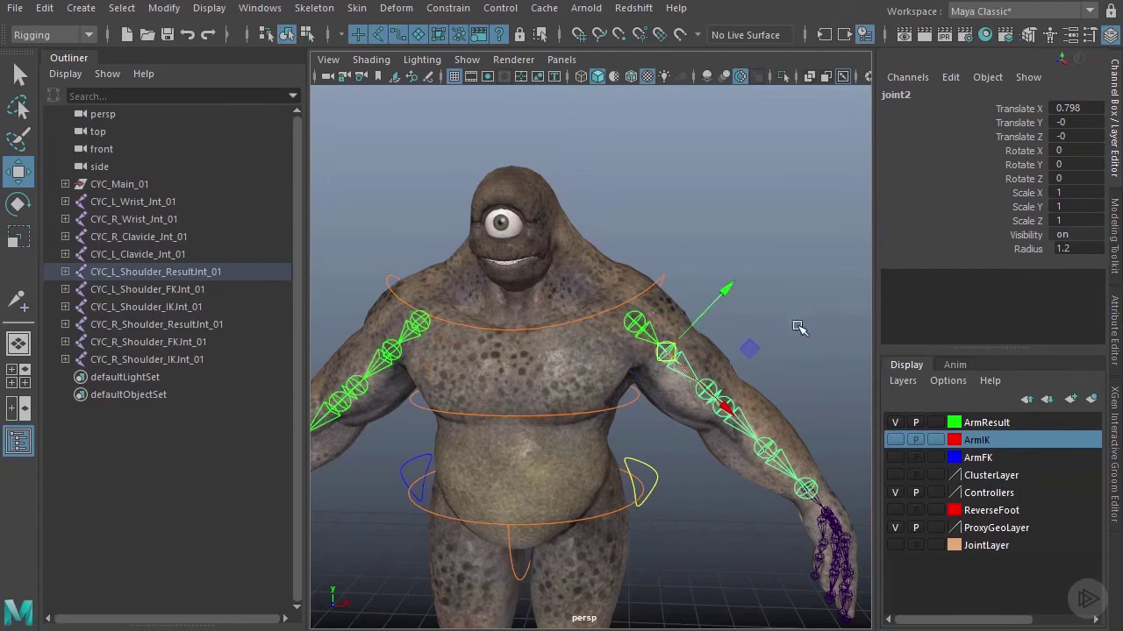
Step: Rename the new left upper-arm joint CYC_L_Bicep_ResultJnt_01, reusing the left shoulder result joint's name as the base
{"action": "right_click_drag", "start_coordinate": [814, 347], "coordinate": [754, 341], "text": "alt"}
{"action": "left_click_drag", "start_coordinate": [754, 341], "coordinate": [772, 329], "text": "alt"}
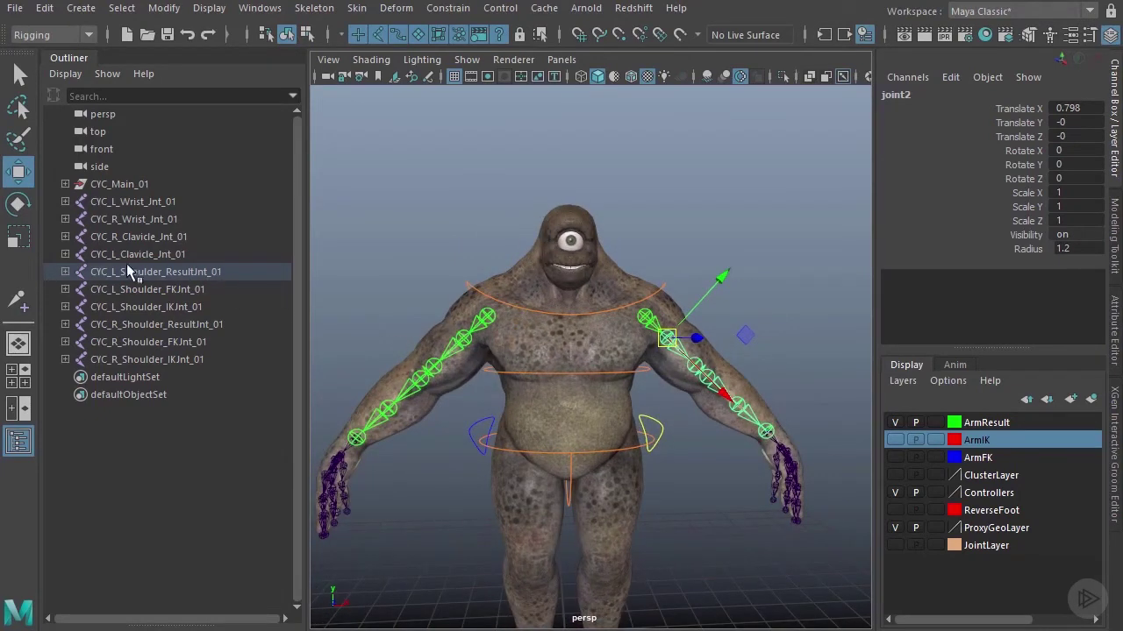
{"action": "key", "text": "f"}
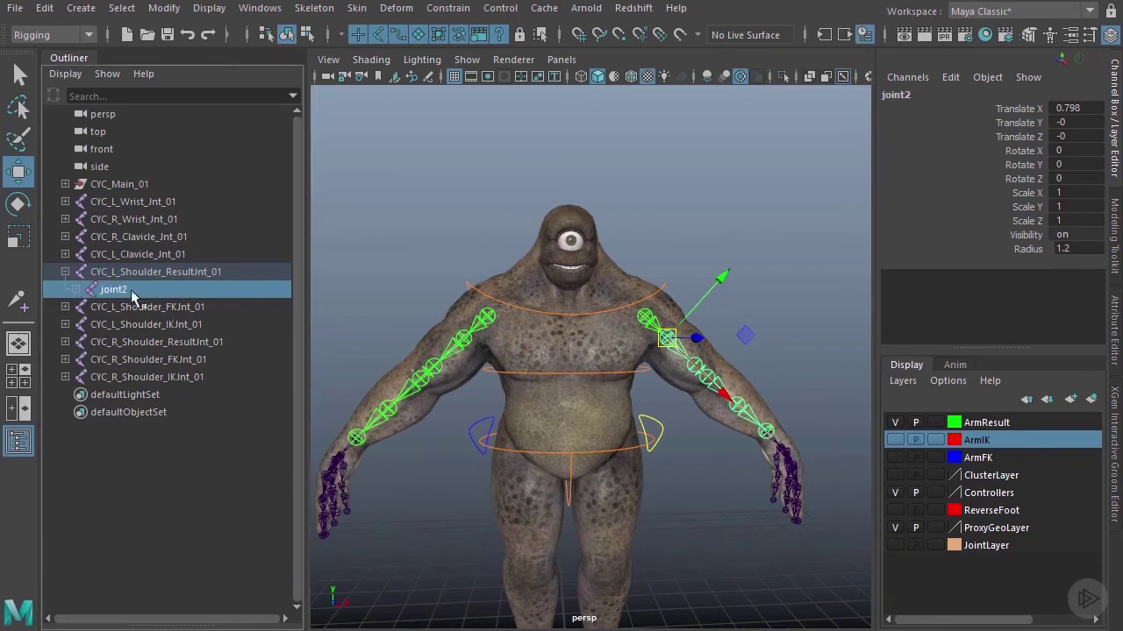
{"action": "double_click", "coordinate": [187, 273]}
{"action": "key", "text": "ctrl+c"}
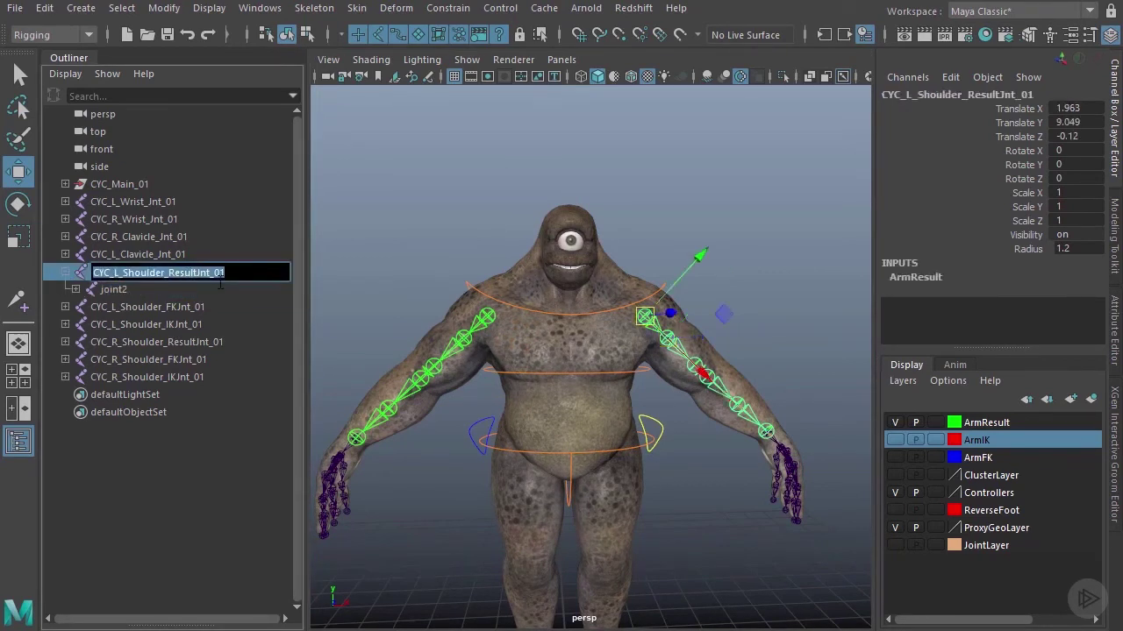
{"action": "double_click", "coordinate": [146, 293]}
{"action": "key", "text": "ctrl+v"}
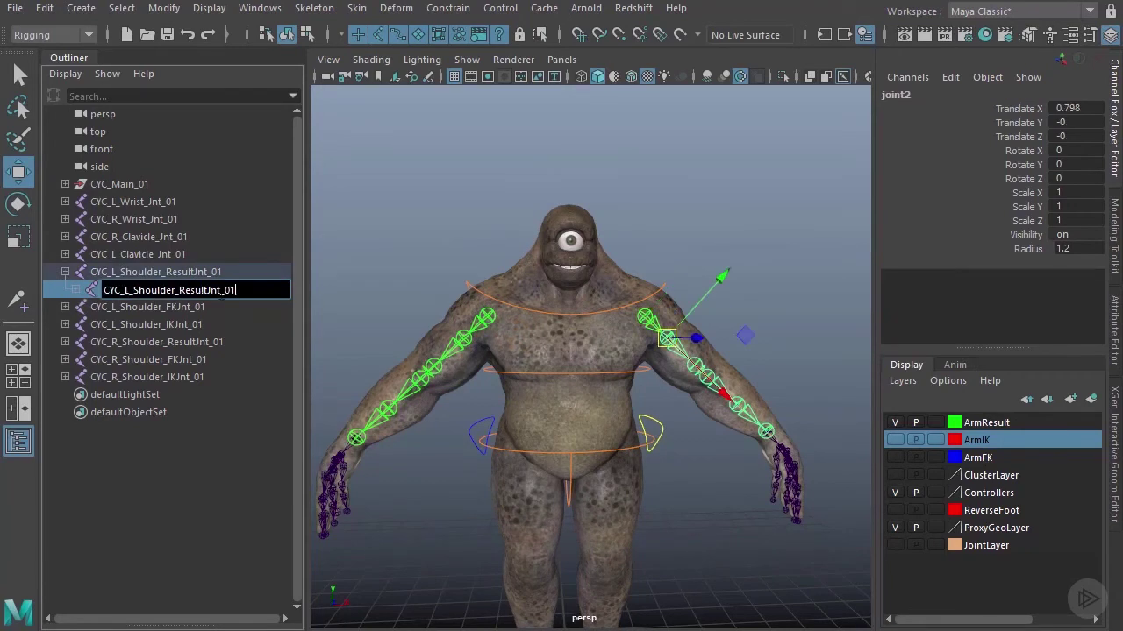
{"action": "left_click_drag", "start_coordinate": [175, 291], "coordinate": [134, 292]}
{"action": "type", "text": "Bicep"}
{"action": "key", "text": "Return"}
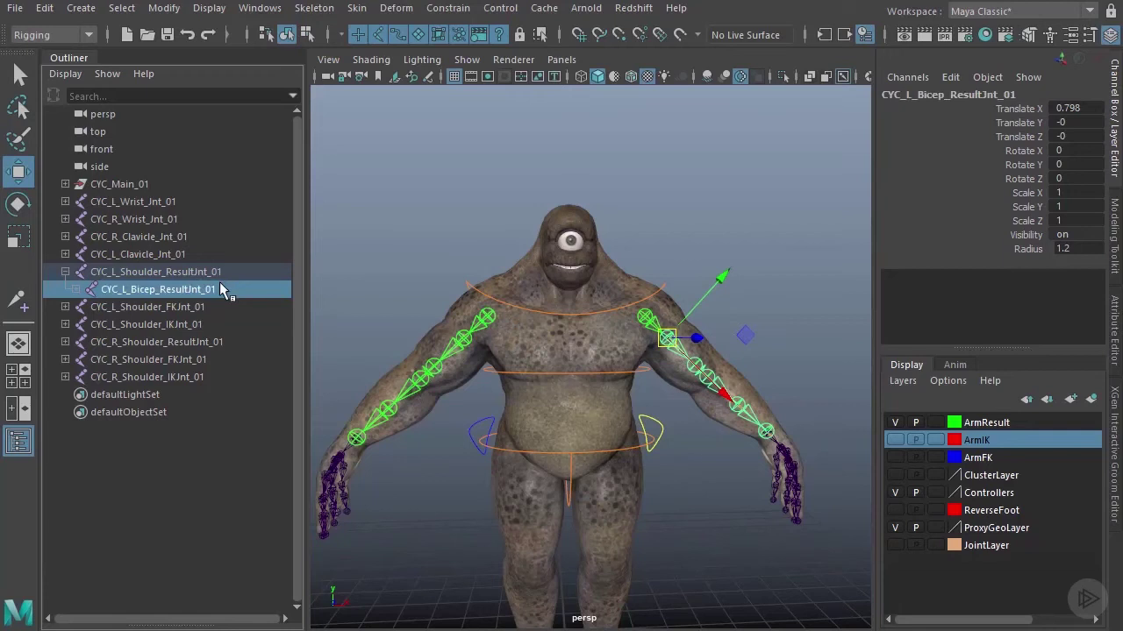
Step: Rename the new right upper-arm joint CYC_R_Bicep_ResultJnt_01, based on a copy of the left bicep joint's name
{"action": "double_click", "coordinate": [219, 291]}
{"action": "key", "text": "ctrl+c"}
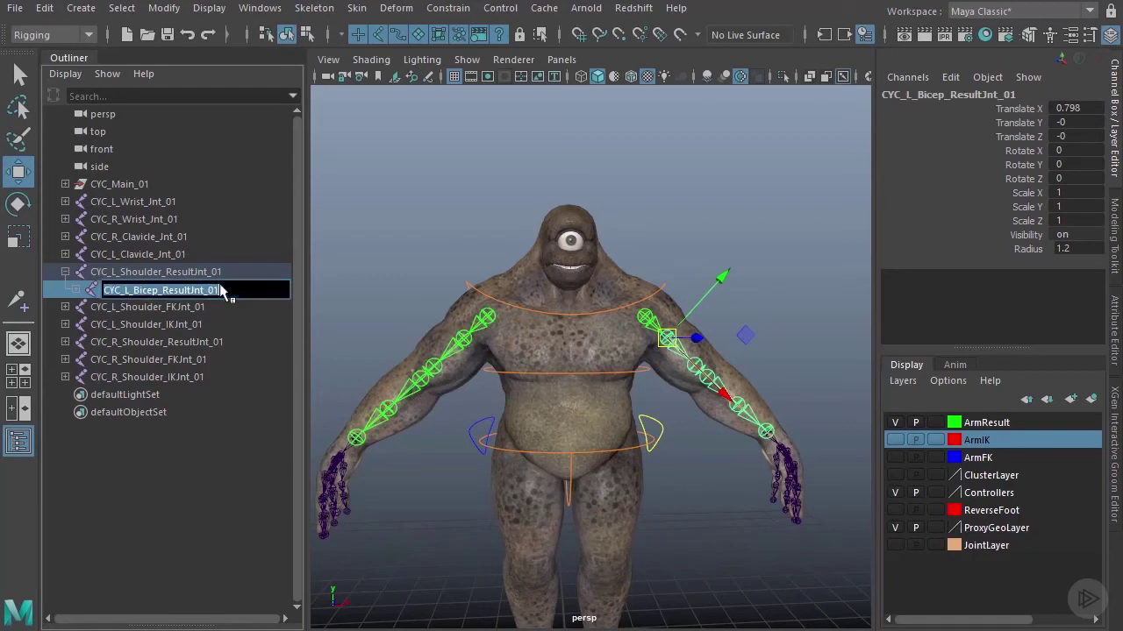
{"action": "left_click", "coordinate": [463, 339]}
{"action": "key", "text": "f"}
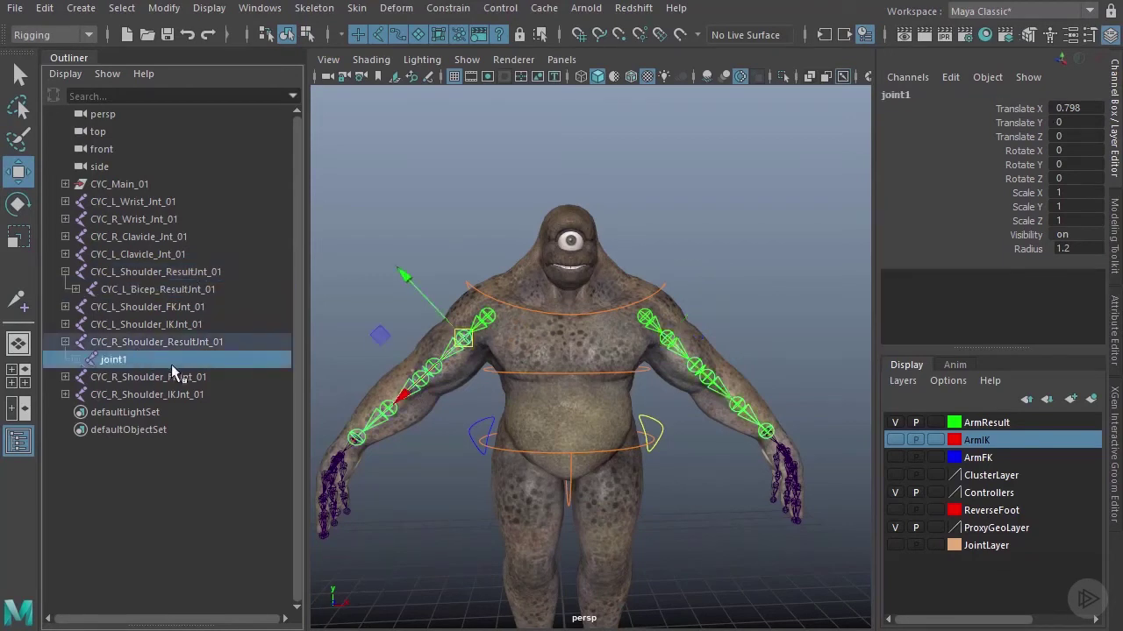
{"action": "double_click", "coordinate": [145, 360]}
{"action": "key", "text": "ctrl+v"}
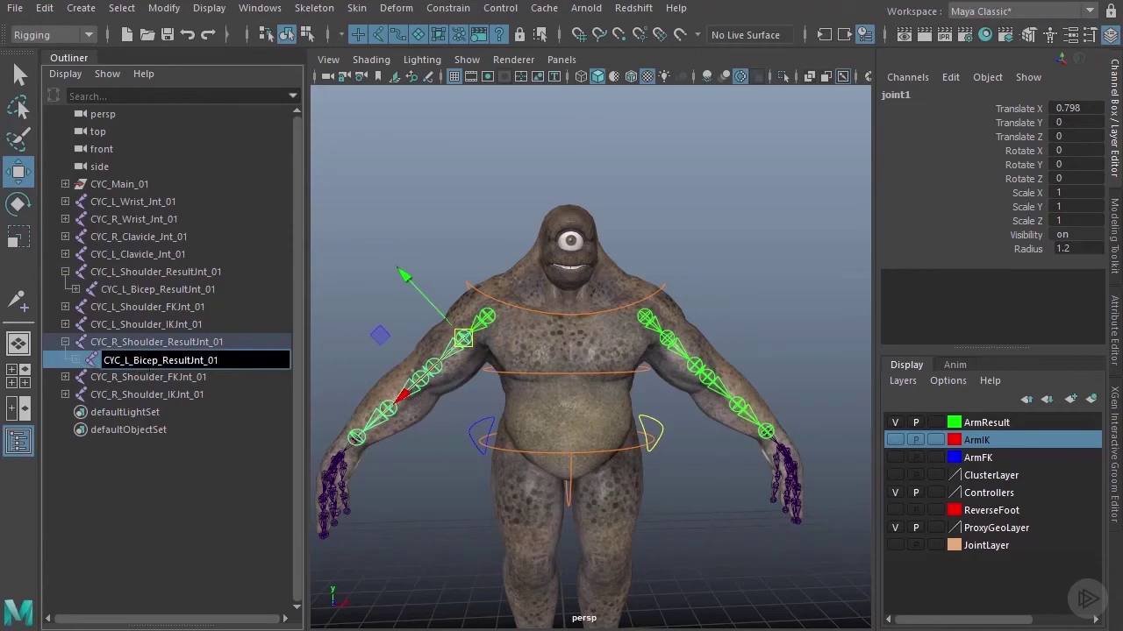
{"action": "key", "text": "BackSpace"}
{"action": "type", "text": "R"}
{"action": "key", "text": "Return"}
Step: Select the proxy mesh of the character's right upper arm and reveal it in the Outliner hierarchy
{"action": "left_click", "coordinate": [797, 292]}
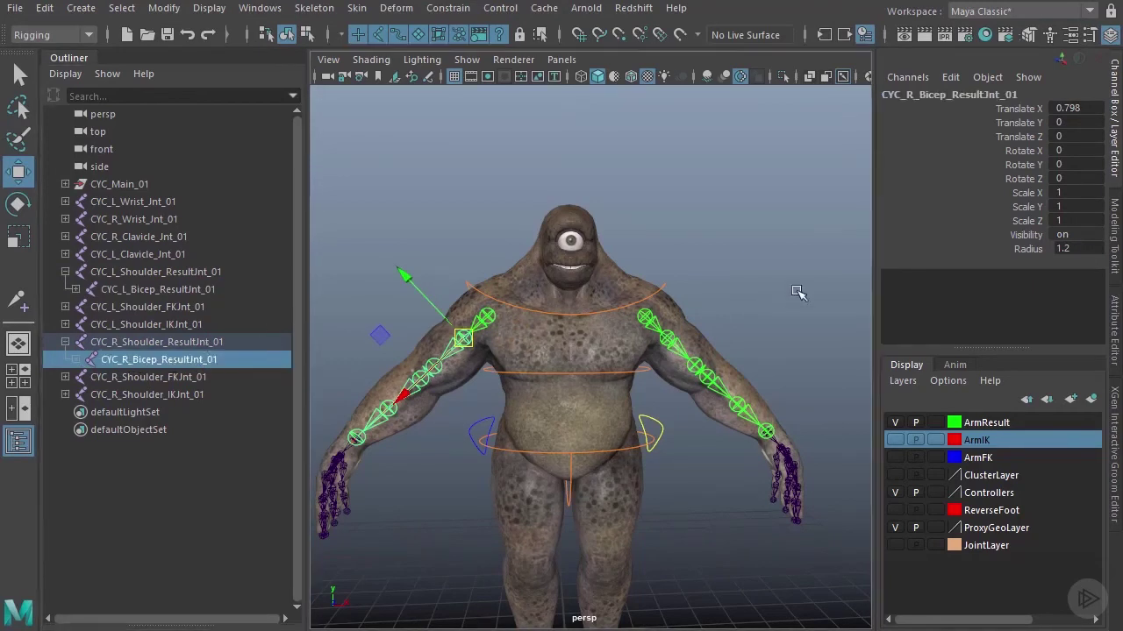
{"action": "middle_click_drag", "start_coordinate": [518, 374], "coordinate": [575, 361], "text": "alt"}
{"action": "right_click_drag", "start_coordinate": [493, 342], "coordinate": [549, 358], "text": "alt"}
{"action": "left_click", "coordinate": [494, 323]}
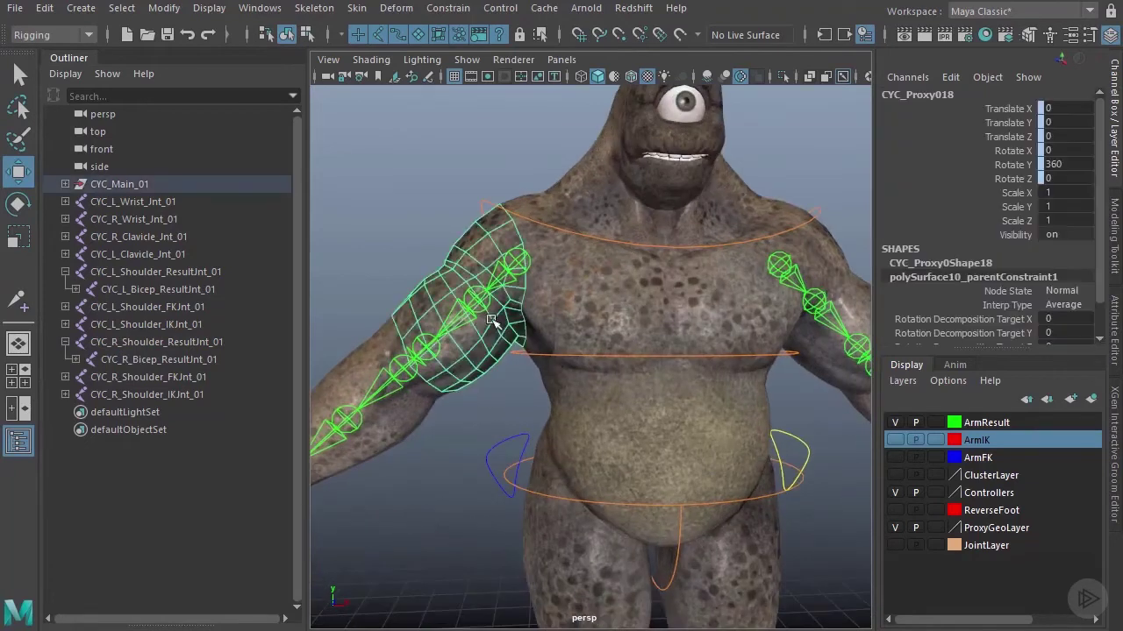
{"action": "left_click_drag", "start_coordinate": [500, 325], "coordinate": [518, 334], "text": "alt"}
{"action": "middle_click_drag", "start_coordinate": [517, 333], "coordinate": [557, 317], "text": "alt"}
{"action": "right_click_drag", "start_coordinate": [527, 316], "coordinate": [575, 318], "text": "alt"}
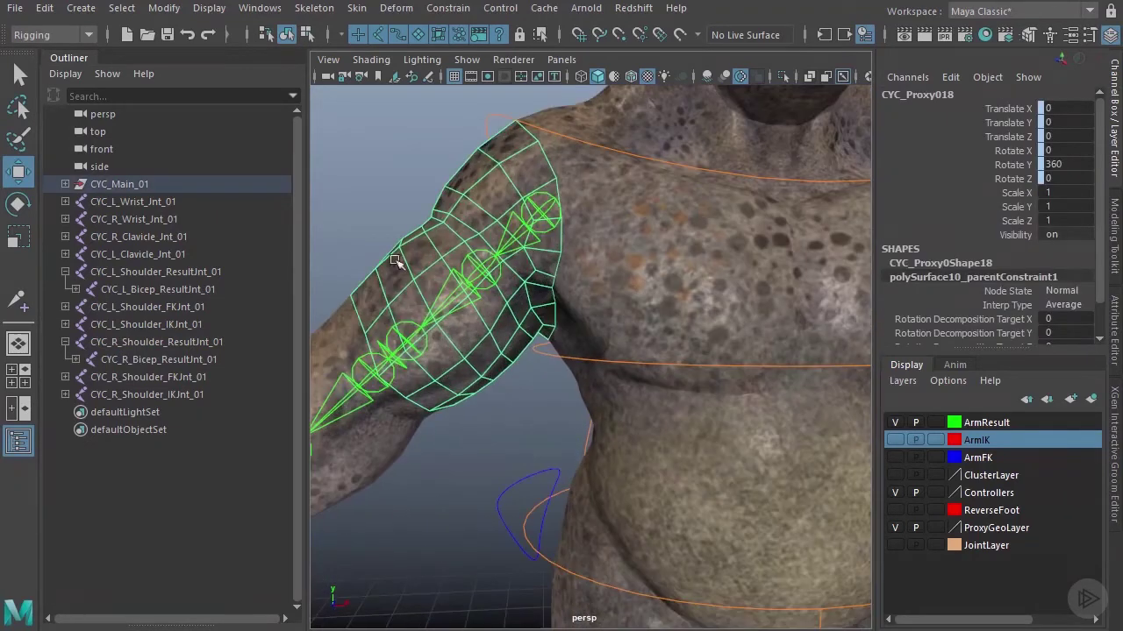
{"action": "left_click_drag", "start_coordinate": [543, 311], "coordinate": [407, 289], "text": "alt"}
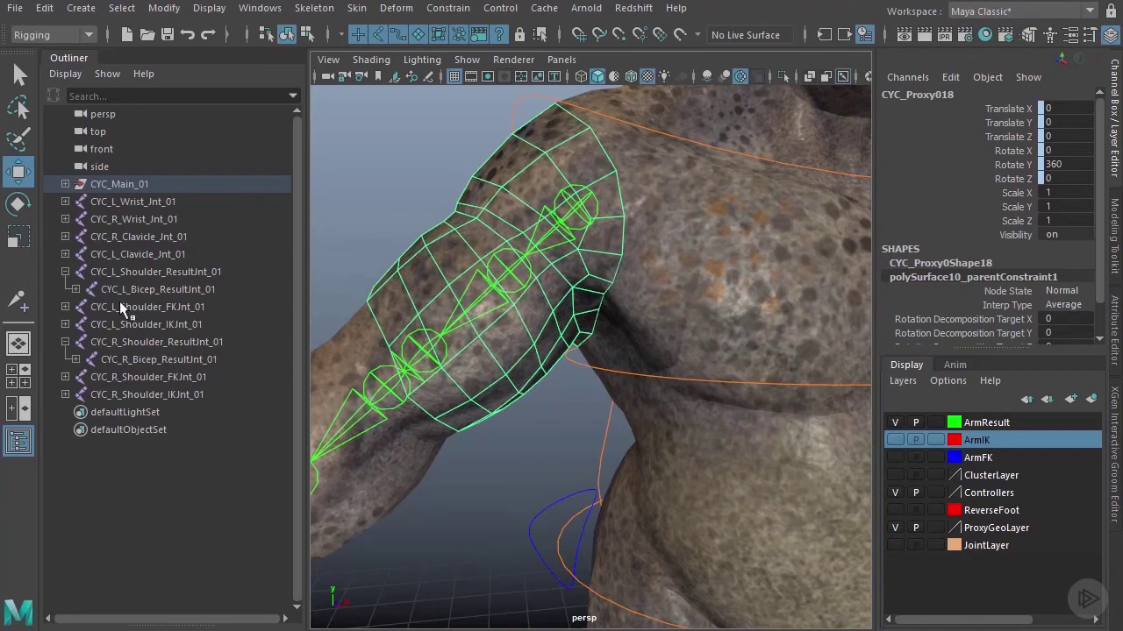
{"action": "key", "text": "f"}
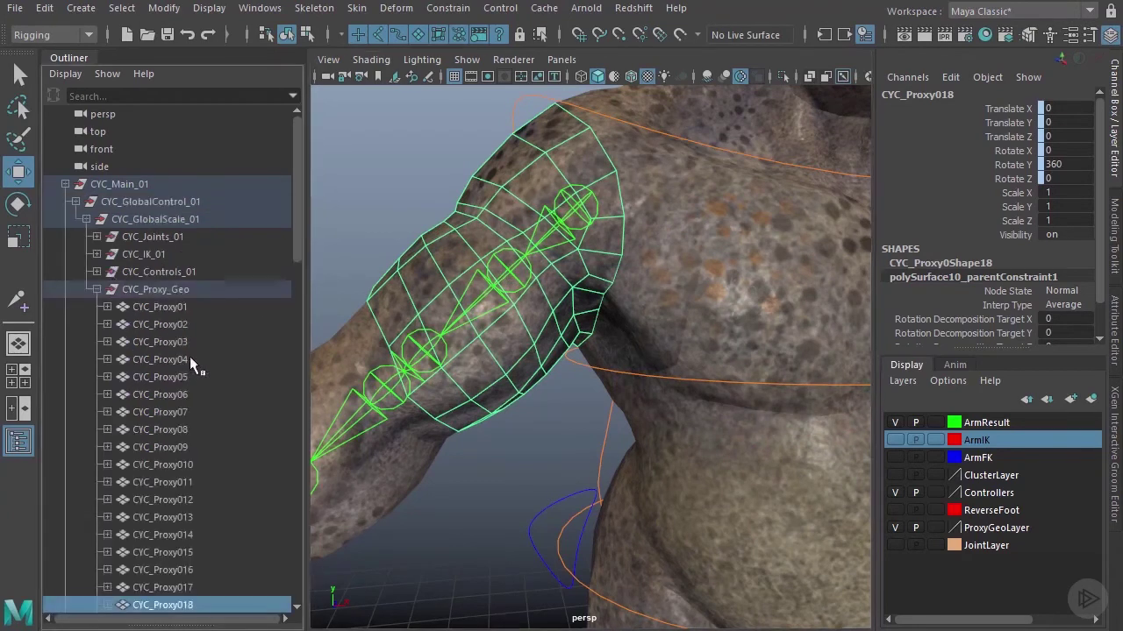
Step: Delete the parent constraint under CYC_Proxy018 and unparent the mesh from the proxy geometry group
{"action": "scroll", "coordinate": [189, 364], "scroll_direction": "down", "scroll_amount": 3}
{"action": "scroll", "coordinate": [190, 368], "scroll_direction": "down", "scroll_amount": 3}
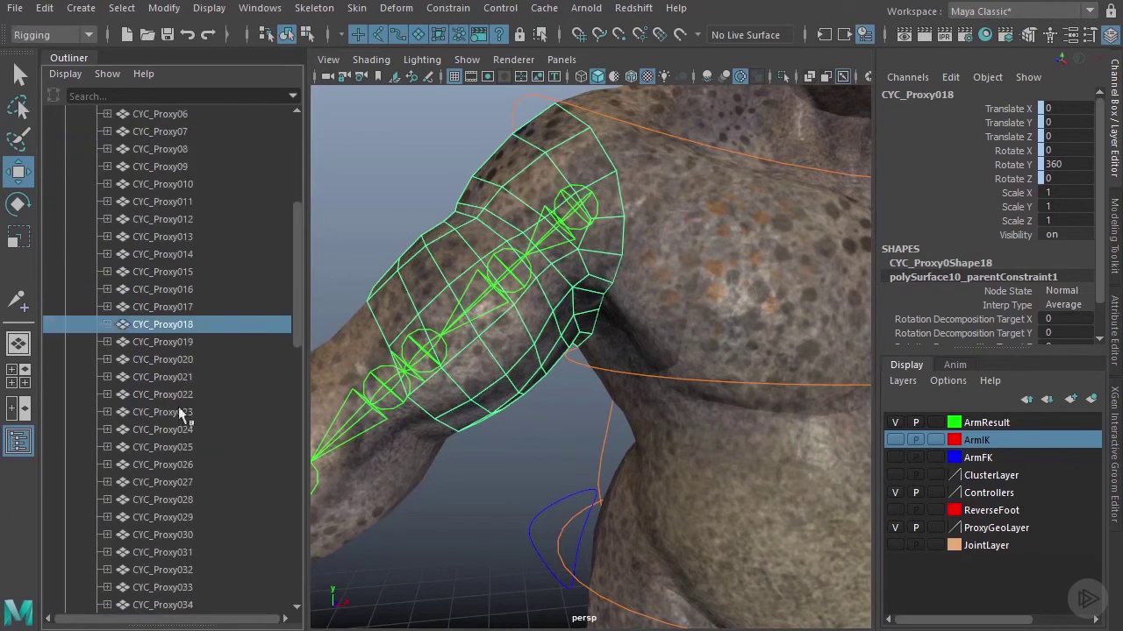
{"action": "left_click", "coordinate": [106, 324]}
{"action": "left_click", "coordinate": [188, 342]}
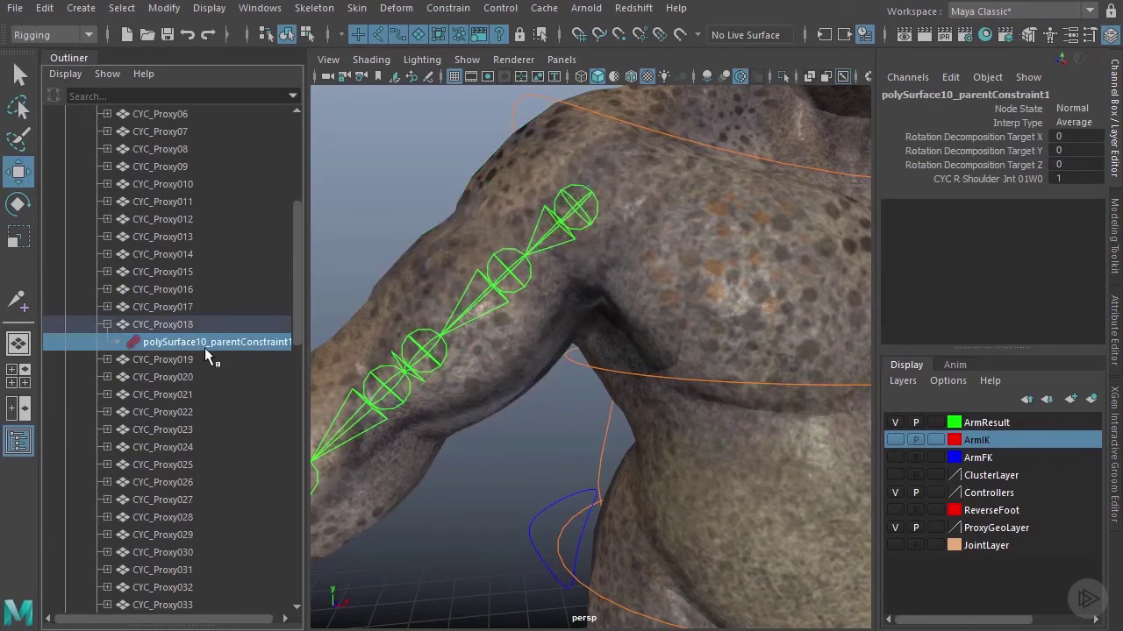
{"action": "left_click", "coordinate": [180, 328]}
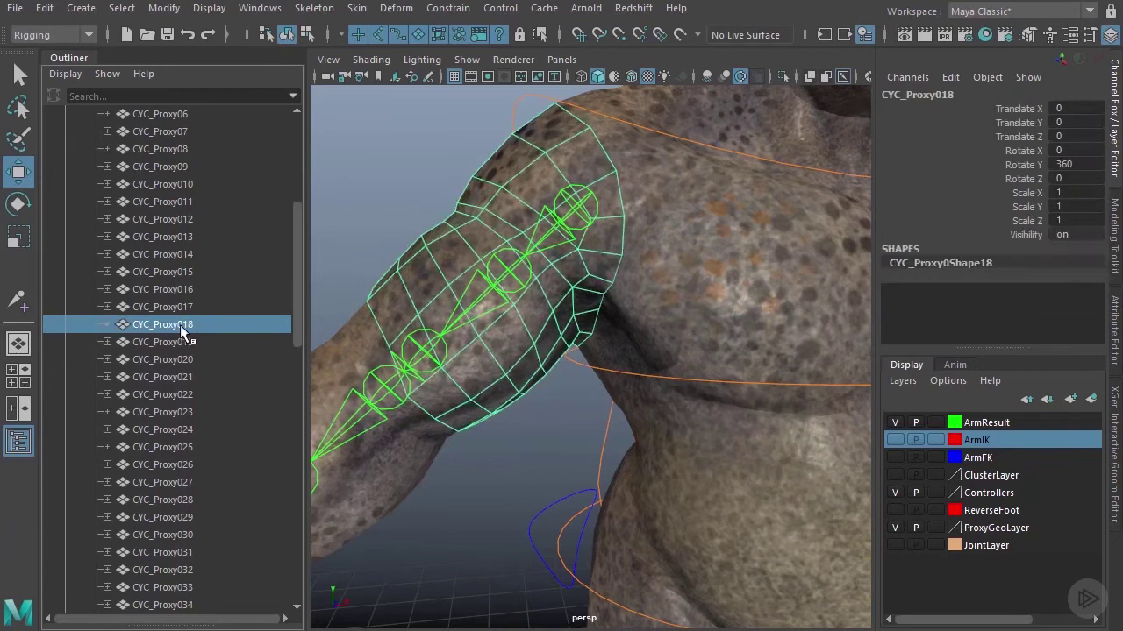
{"action": "key", "text": "shift+p"}
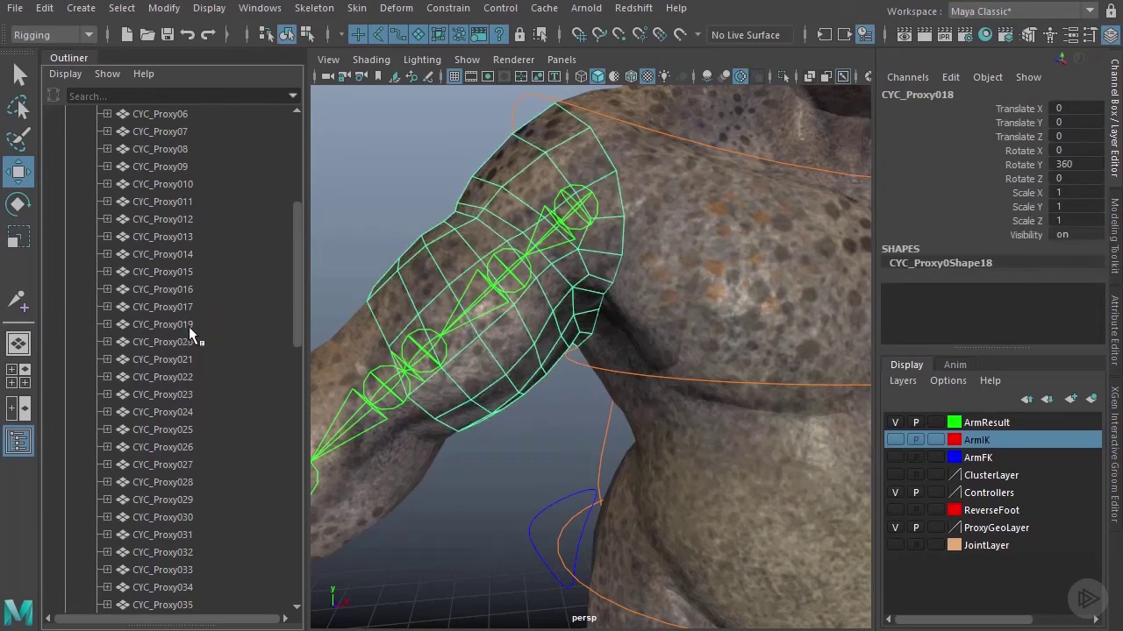
Step: Delete the parent constraint under the left upper-arm proxy CYC_Proxy017 and unparent that mesh from its group
{"action": "middle_click_drag", "start_coordinate": [769, 256], "coordinate": [526, 288], "text": "alt"}
{"action": "left_click_drag", "start_coordinate": [526, 287], "coordinate": [640, 281], "text": "alt"}
{"action": "left_click", "coordinate": [640, 281]}
{"action": "left_click", "coordinate": [107, 307]}
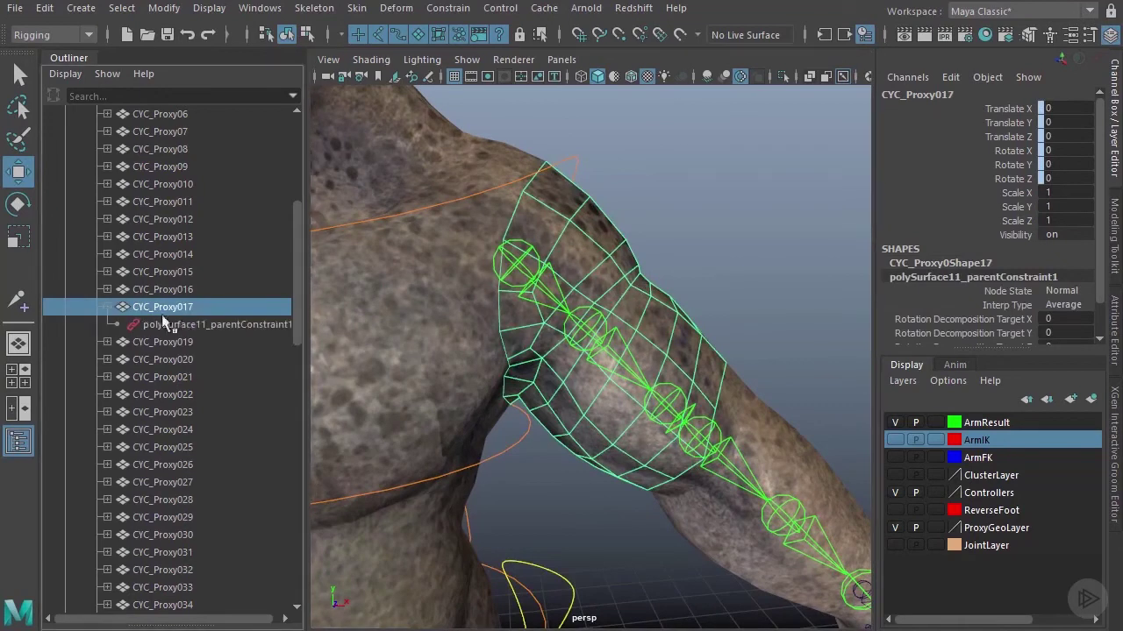
{"action": "left_click", "coordinate": [207, 326]}
{"action": "left_click", "coordinate": [107, 306]}
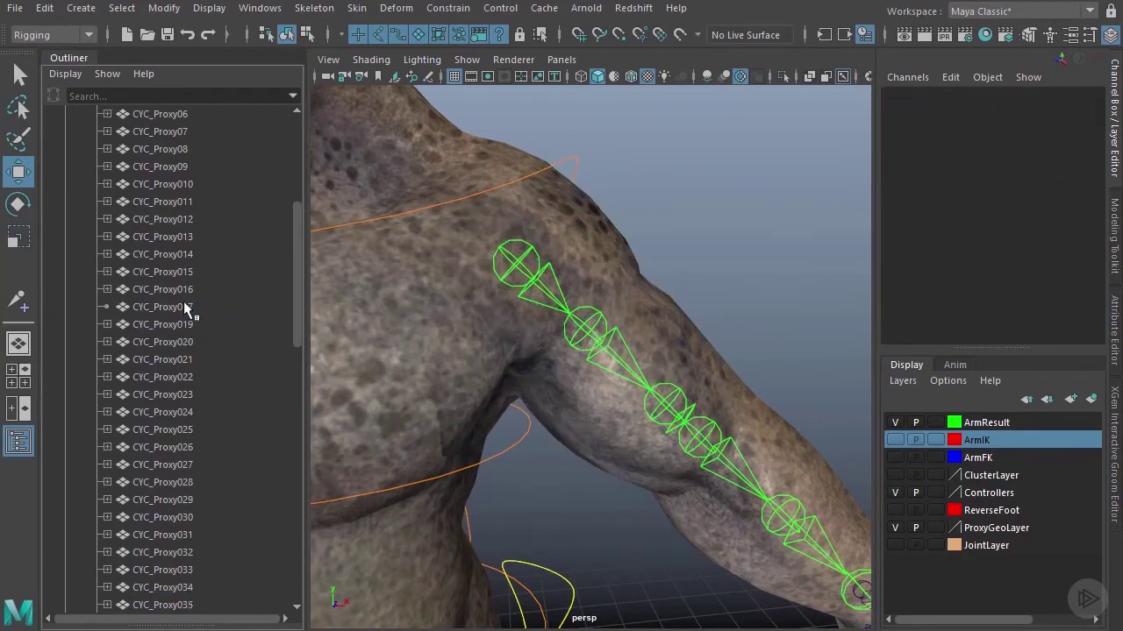
{"action": "left_click", "coordinate": [204, 307]}
{"action": "key", "text": "shift+p"}
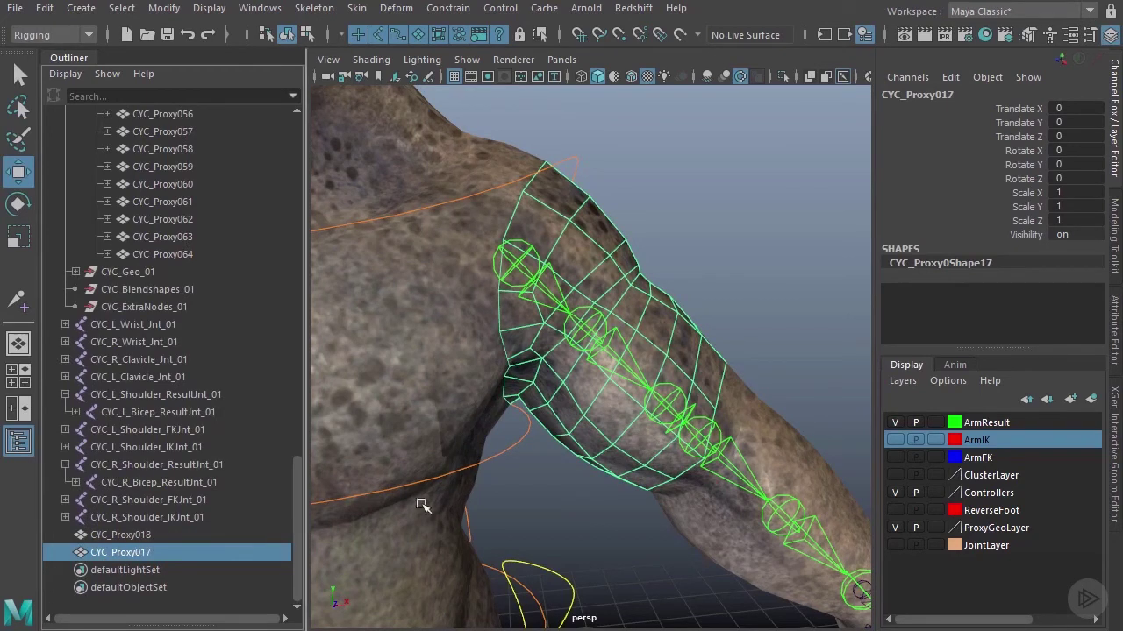
Step: Select the four face loops of CYC_Proxy017 that run from the elbow end up to the bicep joint
{"action": "left_click_drag", "start_coordinate": [784, 272], "coordinate": [717, 257], "text": "alt"}
{"action": "scroll", "coordinate": [678, 243], "scroll_direction": "up", "scroll_amount": 3}
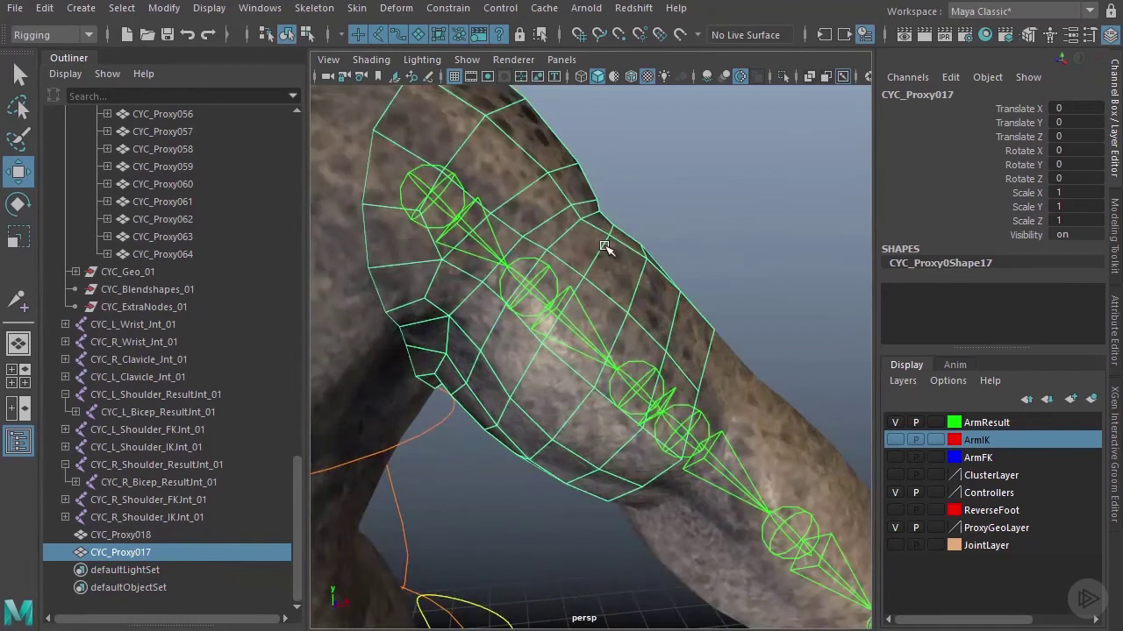
{"action": "right_click_drag", "start_coordinate": [604, 246], "coordinate": [604, 294]}
{"action": "middle_click_drag", "start_coordinate": [700, 334], "coordinate": [667, 375], "text": "alt"}
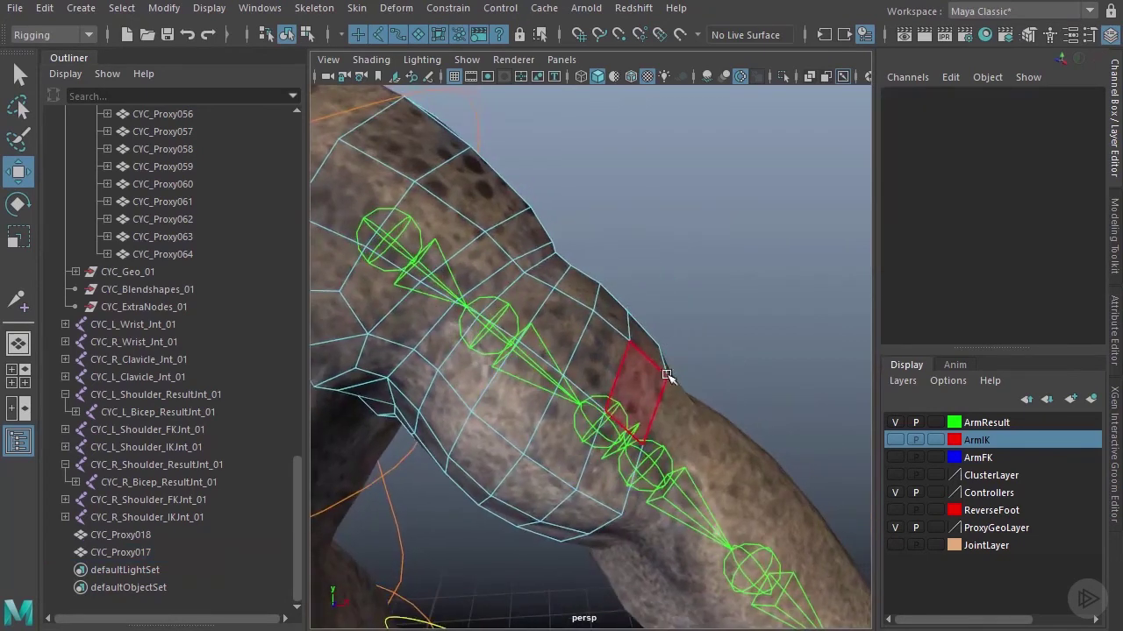
{"action": "left_click", "coordinate": [638, 388]}
{"action": "double_click", "coordinate": [647, 345], "text": "shift"}
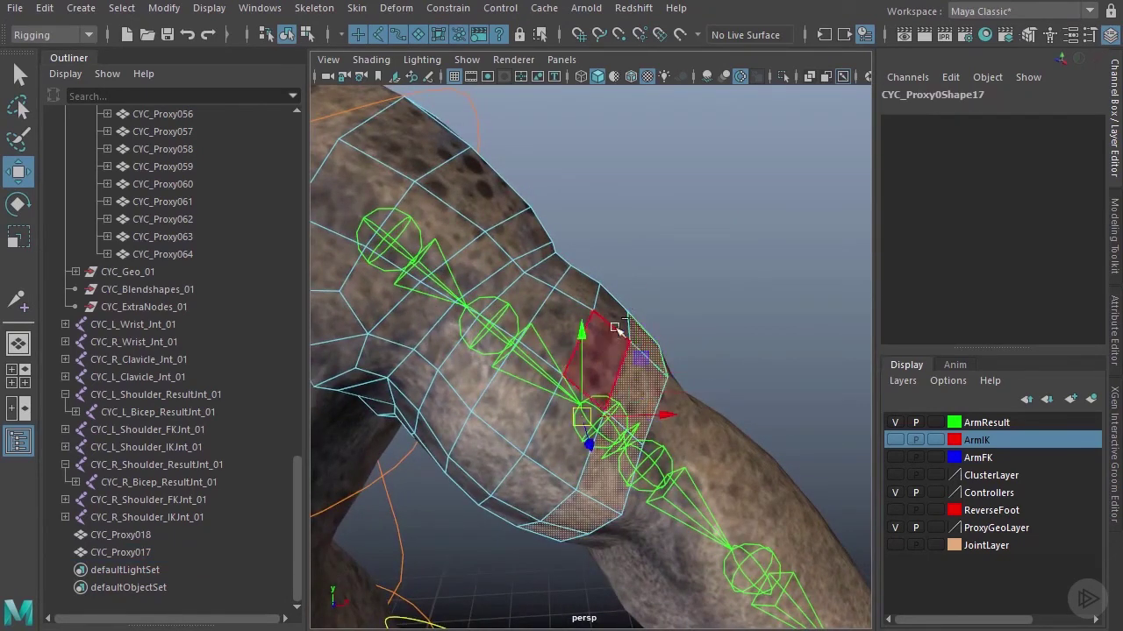
{"action": "left_click", "coordinate": [615, 332], "text": "shift"}
{"action": "double_click", "coordinate": [621, 314], "text": "shift"}
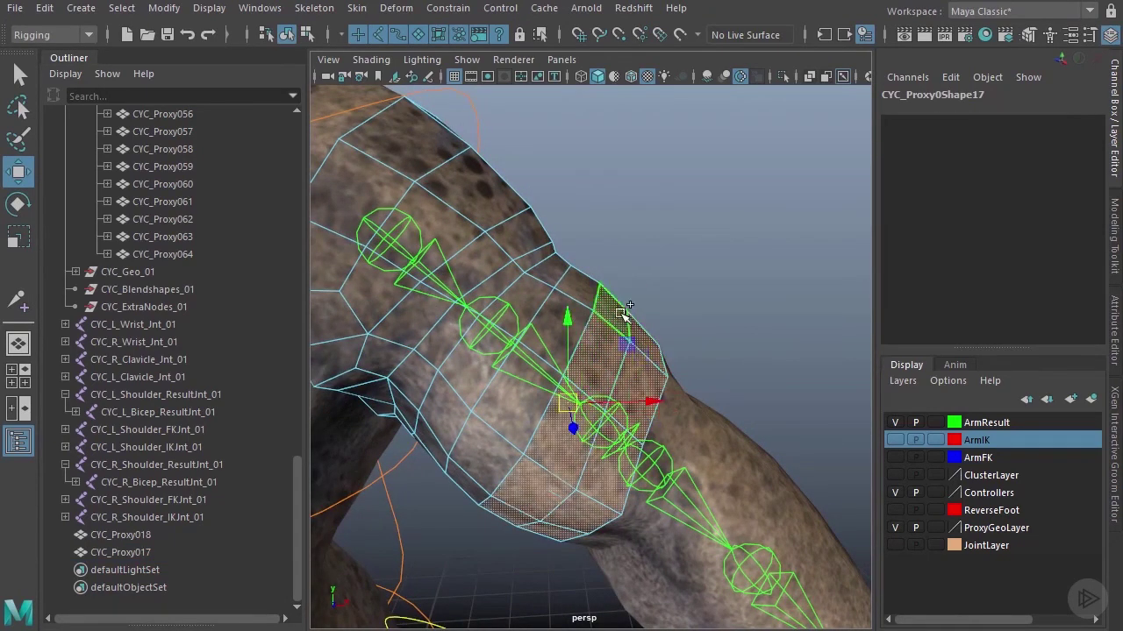
{"action": "double_click", "coordinate": [574, 282], "text": "shift"}
{"action": "double_click", "coordinate": [547, 267], "text": "shift"}
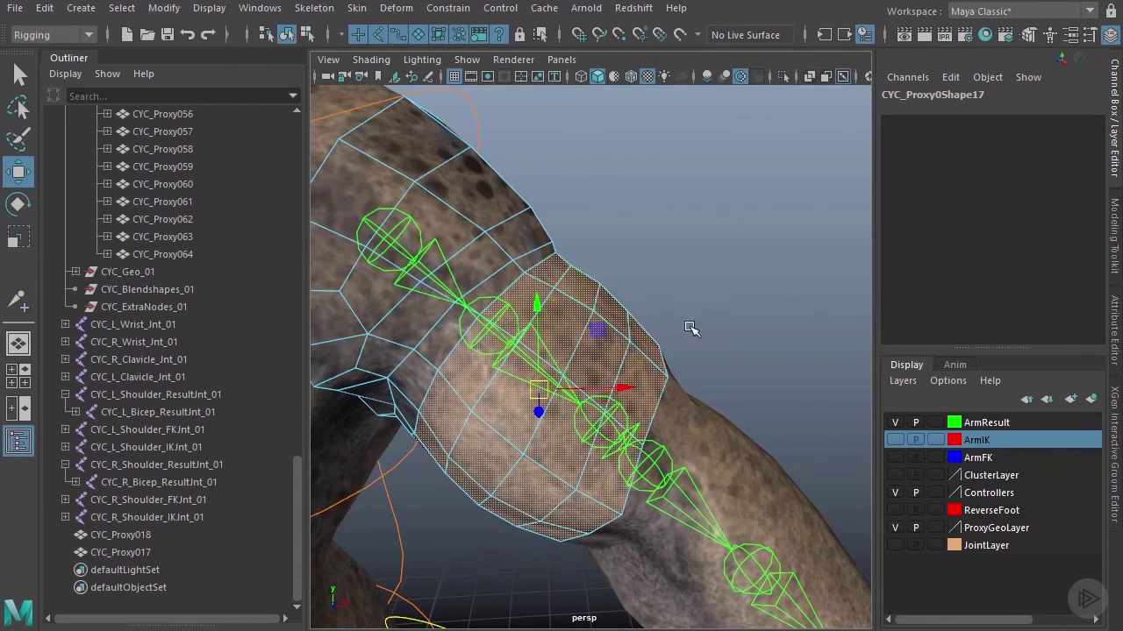
Step: Switch to the Modeling menu set and extract the selected bicep faces from CYC_Proxy017
{"action": "left_click", "coordinate": [73, 34]}
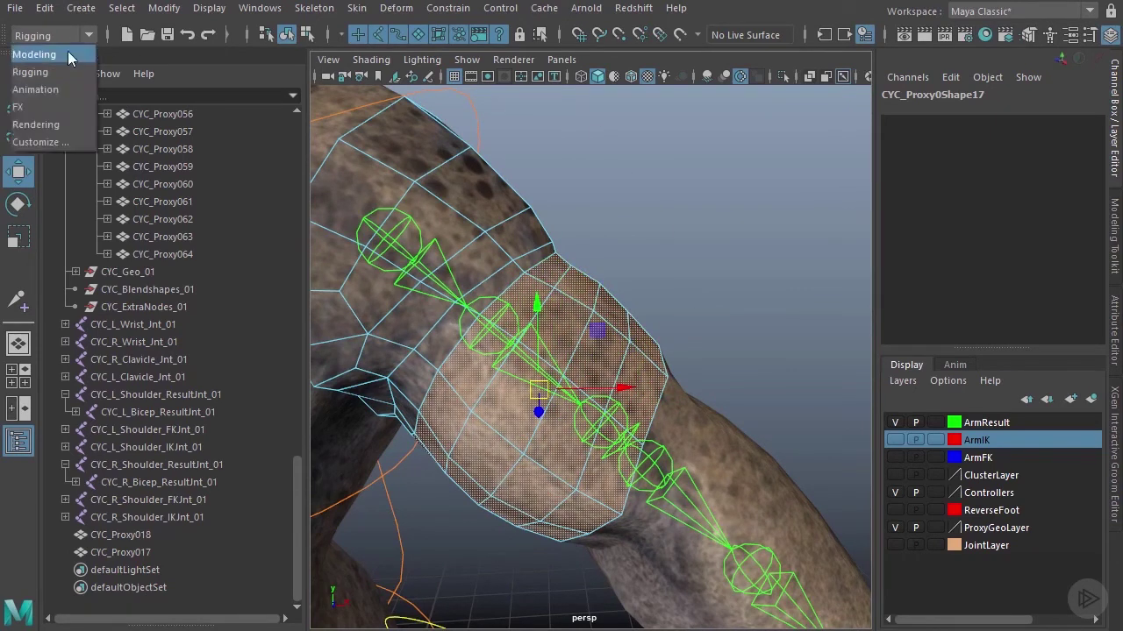
{"action": "left_click", "coordinate": [28, 52]}
{"action": "left_click", "coordinate": [353, 8]}
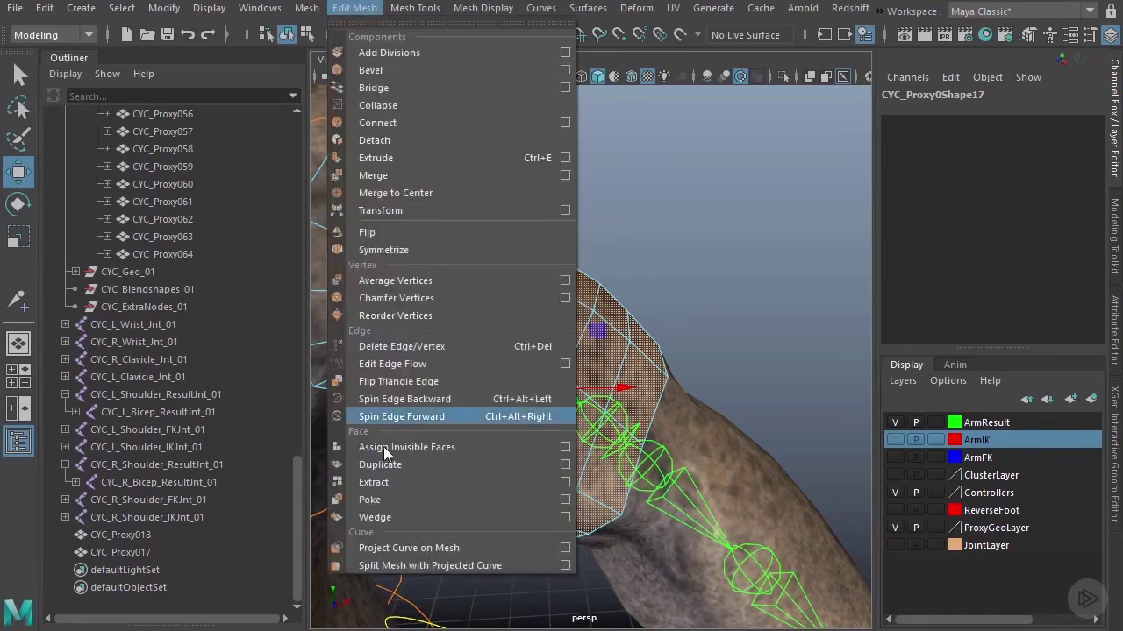
{"action": "left_click", "coordinate": [374, 482]}
Step: Select the matching four face loops on the right upper-arm proxy CYC_Proxy018, from the elbow end up to the bicep joint
{"action": "middle_click_drag", "start_coordinate": [511, 328], "coordinate": [675, 249], "text": "alt"}
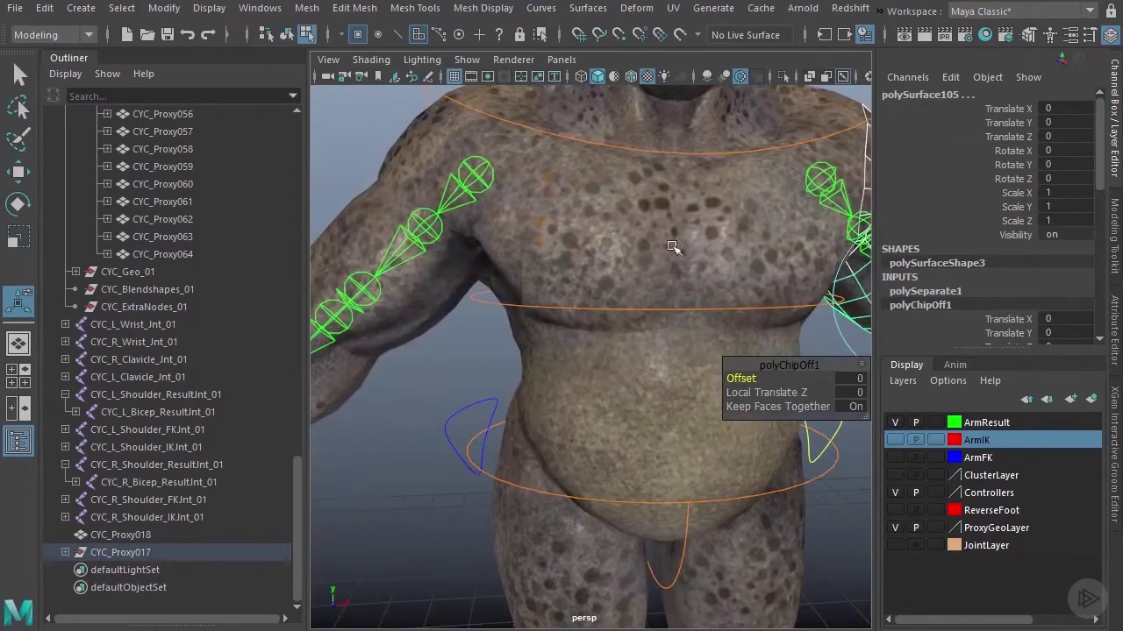
{"action": "middle_click_drag", "start_coordinate": [449, 258], "coordinate": [500, 261], "text": "alt"}
{"action": "right_click_drag", "start_coordinate": [501, 261], "coordinate": [516, 262], "text": "alt"}
{"action": "left_click_drag", "start_coordinate": [445, 239], "coordinate": [494, 258], "text": "alt"}
{"action": "left_click", "coordinate": [489, 253]}
{"action": "double_click", "coordinate": [466, 225], "text": "shift"}
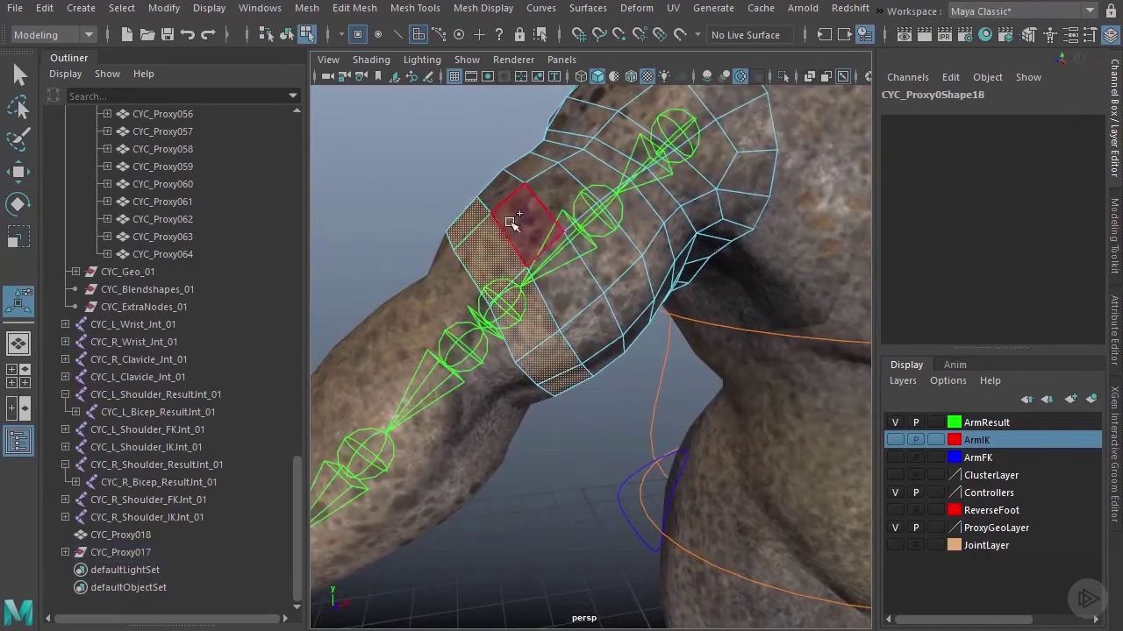
{"action": "left_click", "coordinate": [511, 219], "text": "shift"}
{"action": "double_click", "coordinate": [503, 194], "text": "shift"}
{"action": "left_click", "coordinate": [558, 178], "text": "shift"}
{"action": "double_click", "coordinate": [537, 166], "text": "shift"}
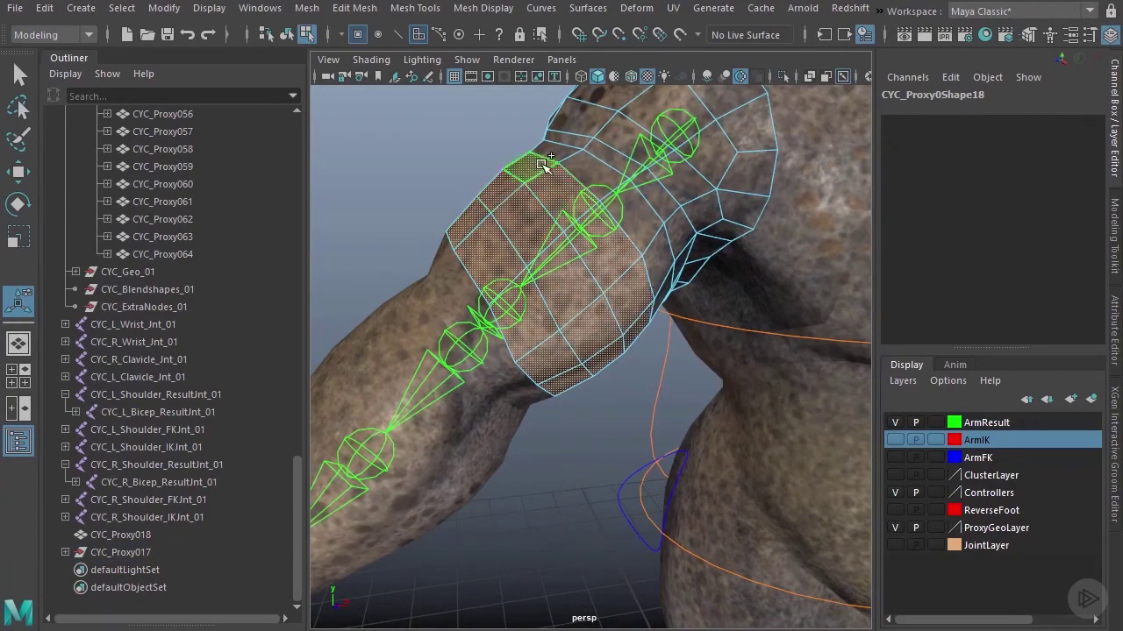
{"action": "left_click", "coordinate": [575, 164], "text": "shift"}
{"action": "double_click", "coordinate": [554, 150], "text": "shift"}
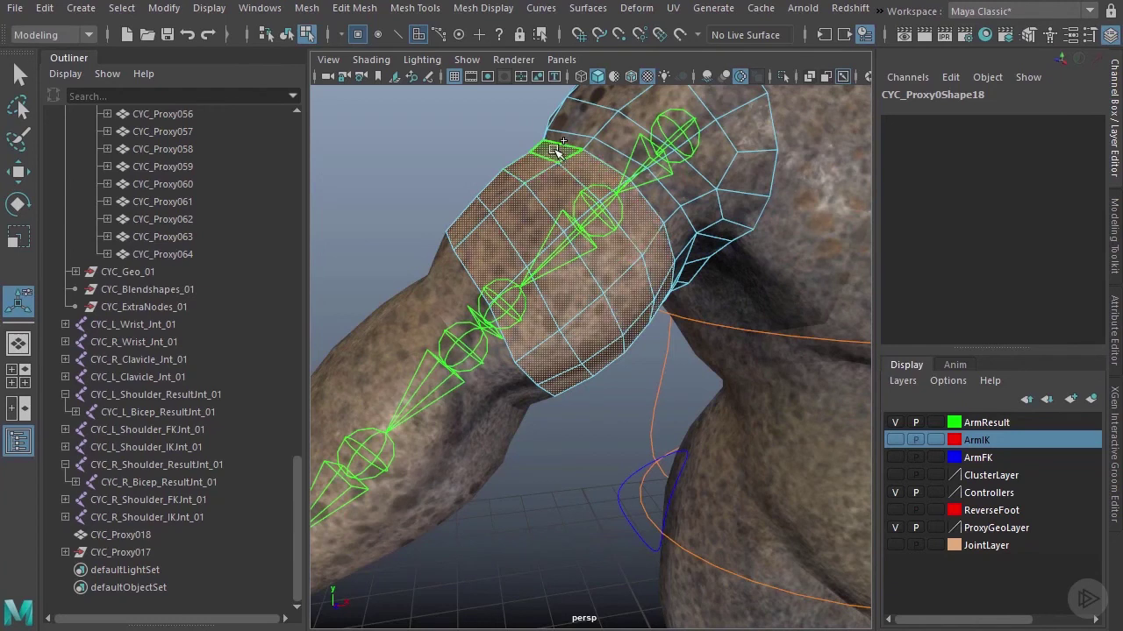
Step: Extract the selected bicep faces from CYC_Proxy018 as a separate piece
{"action": "left_click", "coordinate": [422, 7]}
{"action": "mouse_move", "coordinate": [354, 7]}
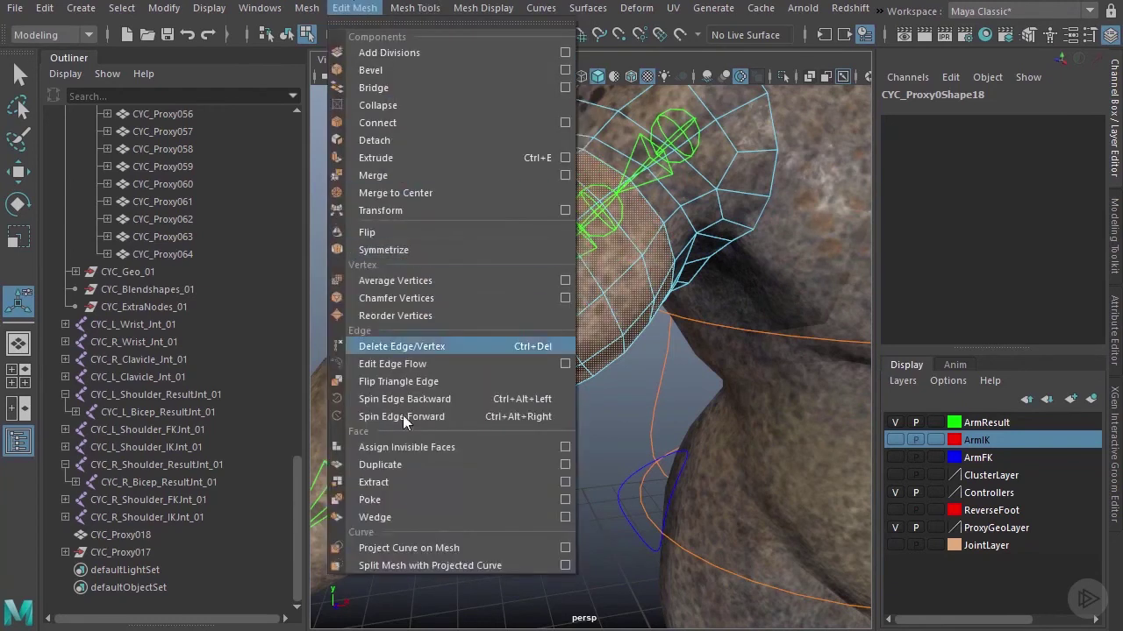
{"action": "left_click", "coordinate": [405, 483]}
{"action": "left_click_drag", "start_coordinate": [626, 443], "coordinate": [553, 440], "text": "alt"}
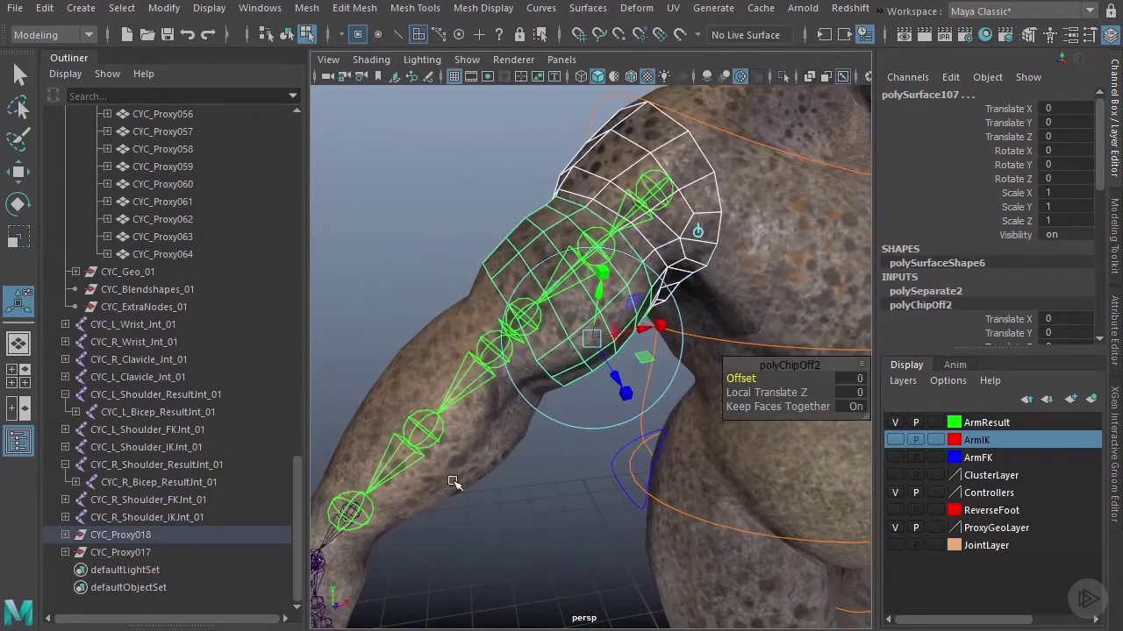
Step: Return to object mode and select all four shoulder and bicep proxy pieces across both arms
{"action": "key", "text": "w"}
{"action": "left_click", "coordinate": [525, 248]}
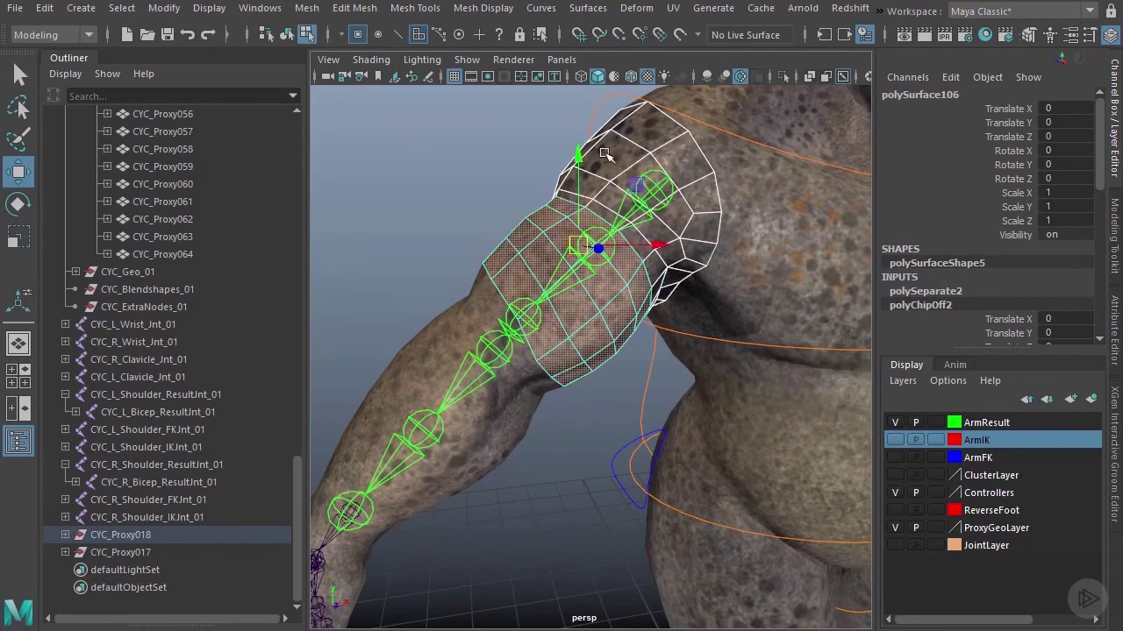
{"action": "right_click_drag", "start_coordinate": [547, 222], "coordinate": [630, 193]}
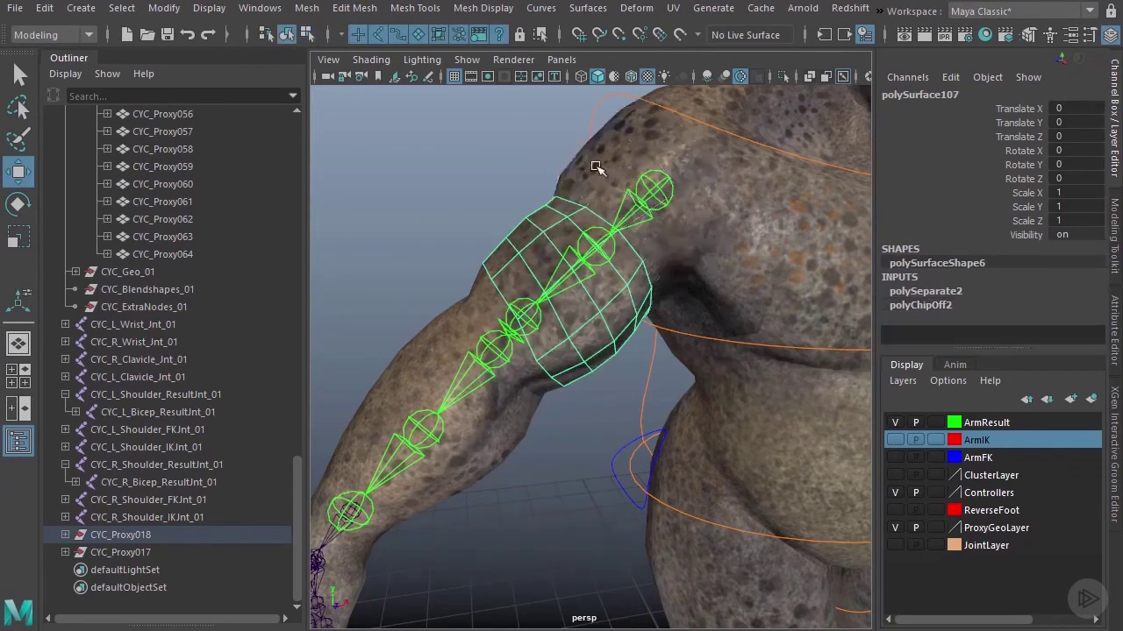
{"action": "right_click_drag", "start_coordinate": [742, 265], "coordinate": [712, 265], "text": "alt"}
{"action": "middle_click_drag", "start_coordinate": [713, 265], "coordinate": [516, 265], "text": "alt"}
{"action": "left_click", "coordinate": [779, 271], "text": "shift"}
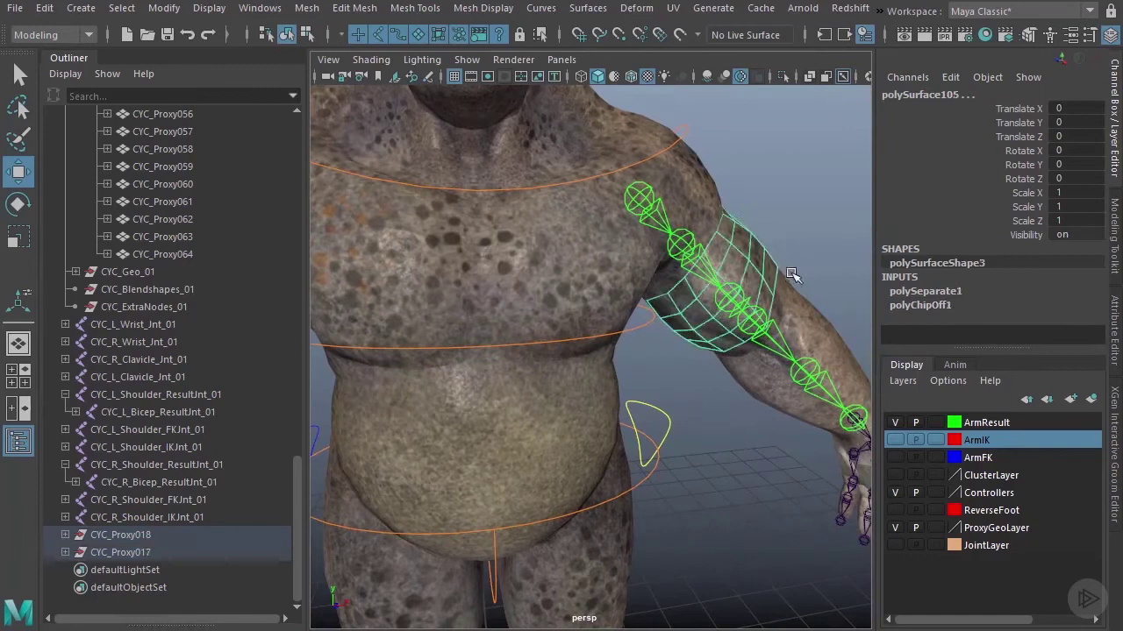
{"action": "left_click_drag", "start_coordinate": [790, 271], "coordinate": [674, 251], "text": "alt"}
{"action": "left_click", "coordinate": [669, 223]}
Step: Delete the construction history of the four selected proxy pieces and unparent them from their groups
{"action": "left_click", "coordinate": [44, 7]}
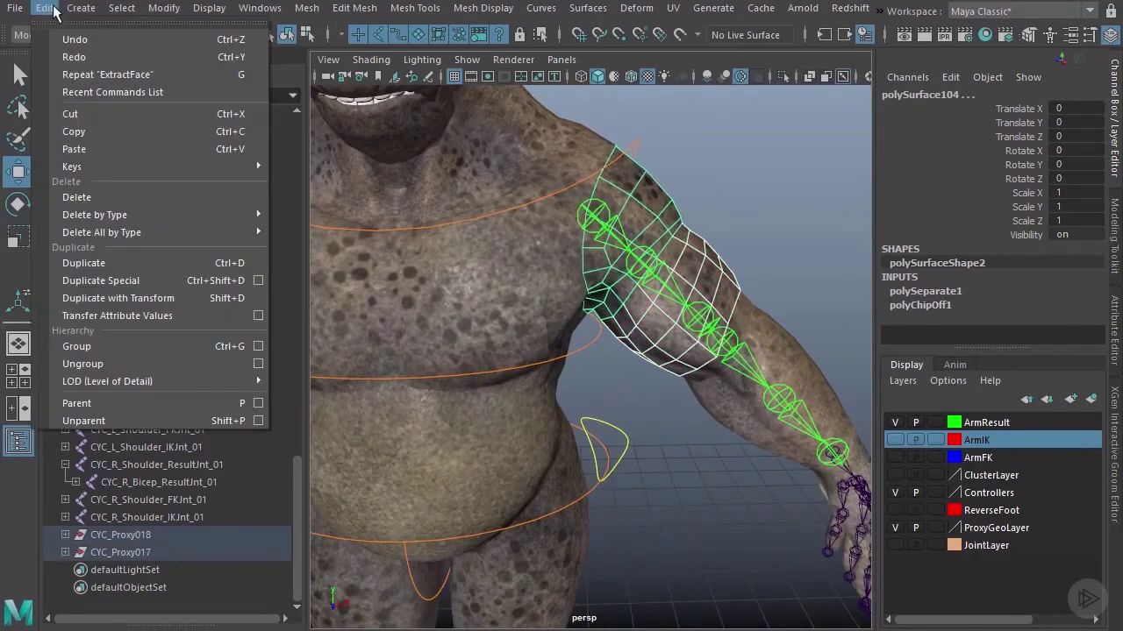
{"action": "mouse_move", "coordinate": [154, 218]}
{"action": "left_click", "coordinate": [336, 231]}
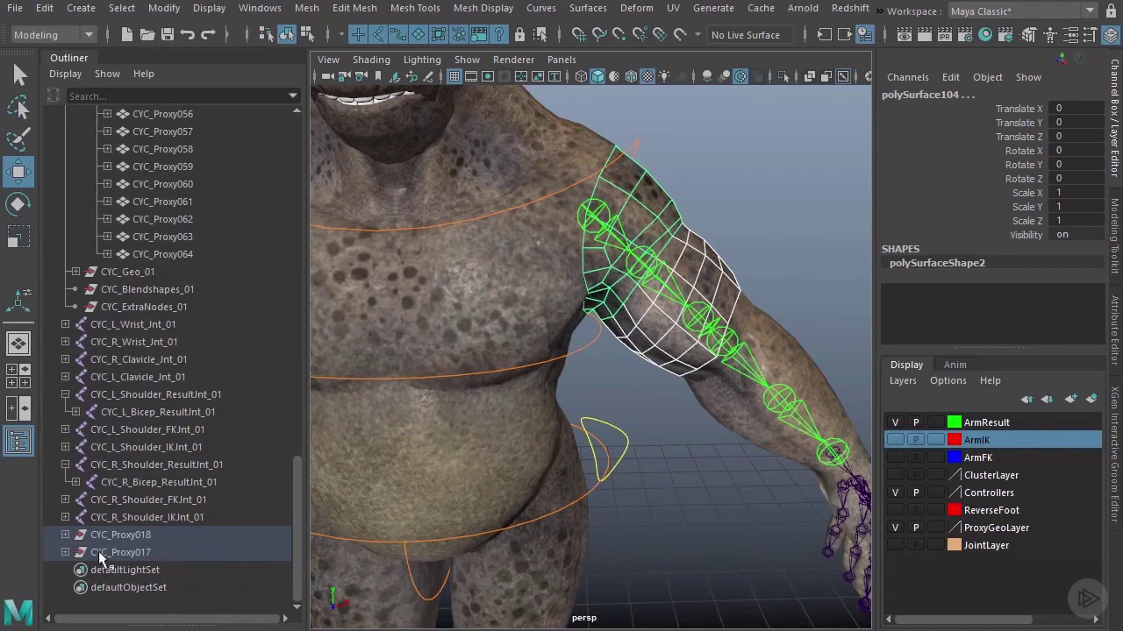
{"action": "key", "text": "shift+p"}
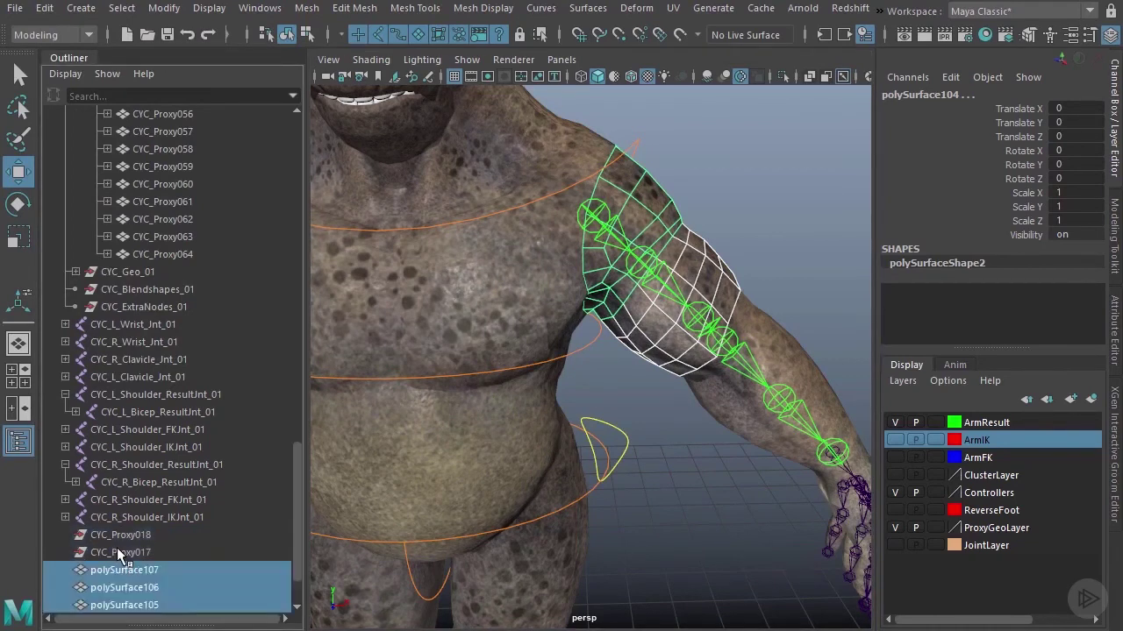
Step: Copy the CYC_Proxy017 name, and delete the empty CYC_Proxy017 and CYC_Proxy018 groups
{"action": "left_click_drag", "start_coordinate": [134, 535], "coordinate": [141, 551]}
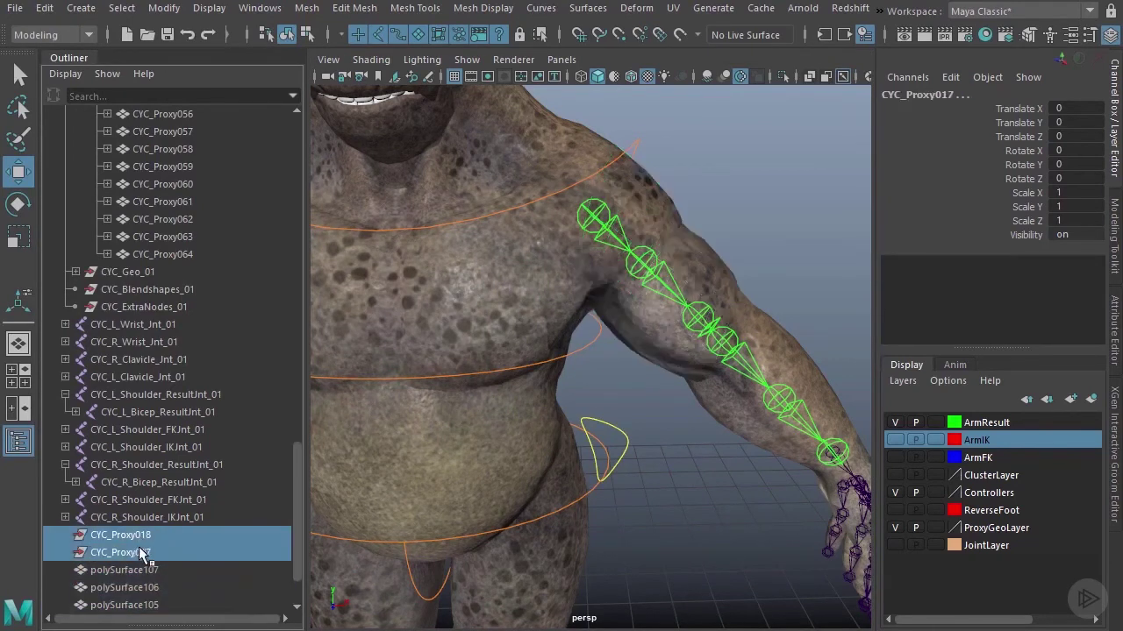
{"action": "double_click", "coordinate": [148, 553]}
{"action": "key", "text": "ctrl+c"}
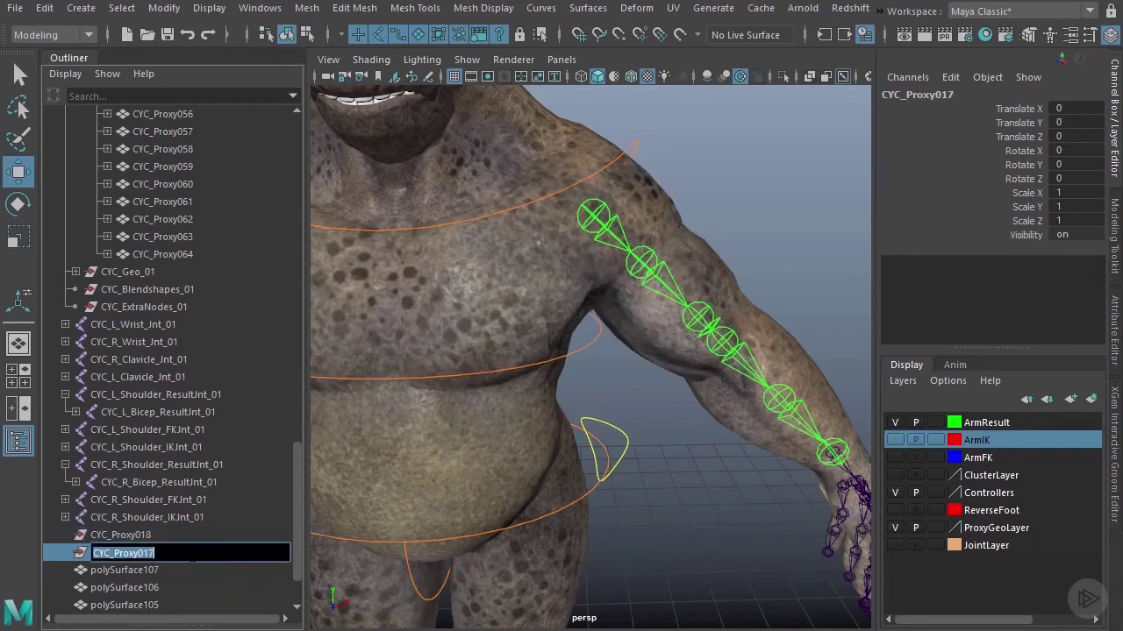
{"action": "left_click", "coordinate": [153, 534]}
{"action": "left_click", "coordinate": [168, 551], "text": "shift"}
{"action": "key", "text": "Delete"}
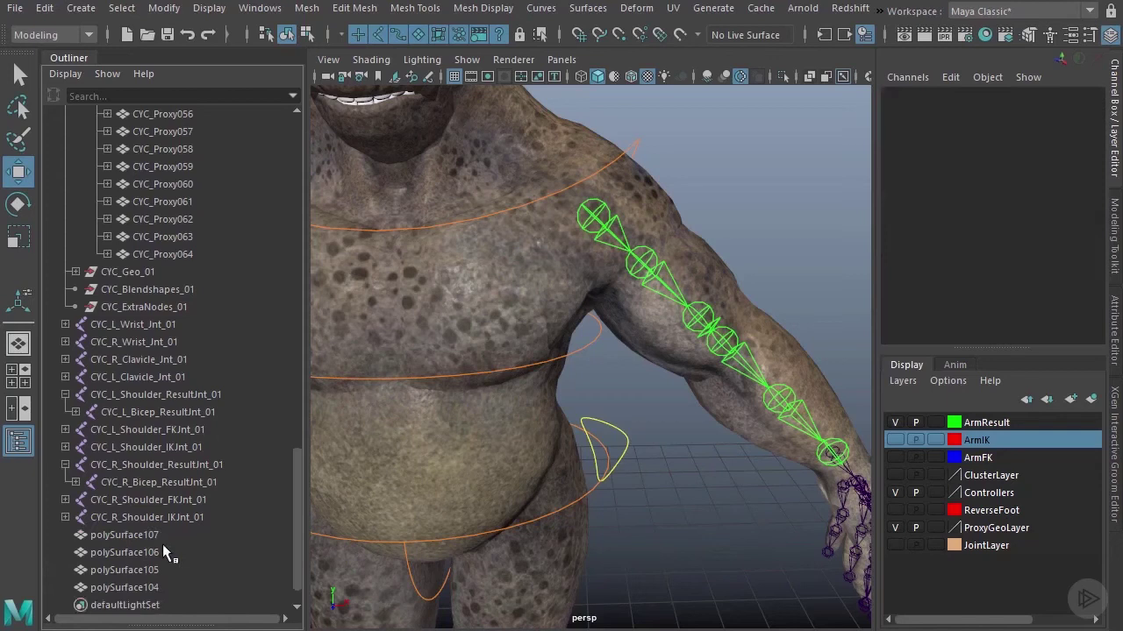
Step: Rename the right shoulder proxy piece polySurface106 as CYC_Proxy017A
{"action": "left_click", "coordinate": [152, 536]}
{"action": "left_click", "coordinate": [156, 555]}
{"action": "middle_click_drag", "start_coordinate": [508, 404], "coordinate": [716, 391], "text": "alt"}
{"action": "left_click_drag", "start_coordinate": [501, 305], "coordinate": [519, 309], "text": "alt"}
{"action": "right_click_drag", "start_coordinate": [520, 309], "coordinate": [524, 313], "text": "alt"}
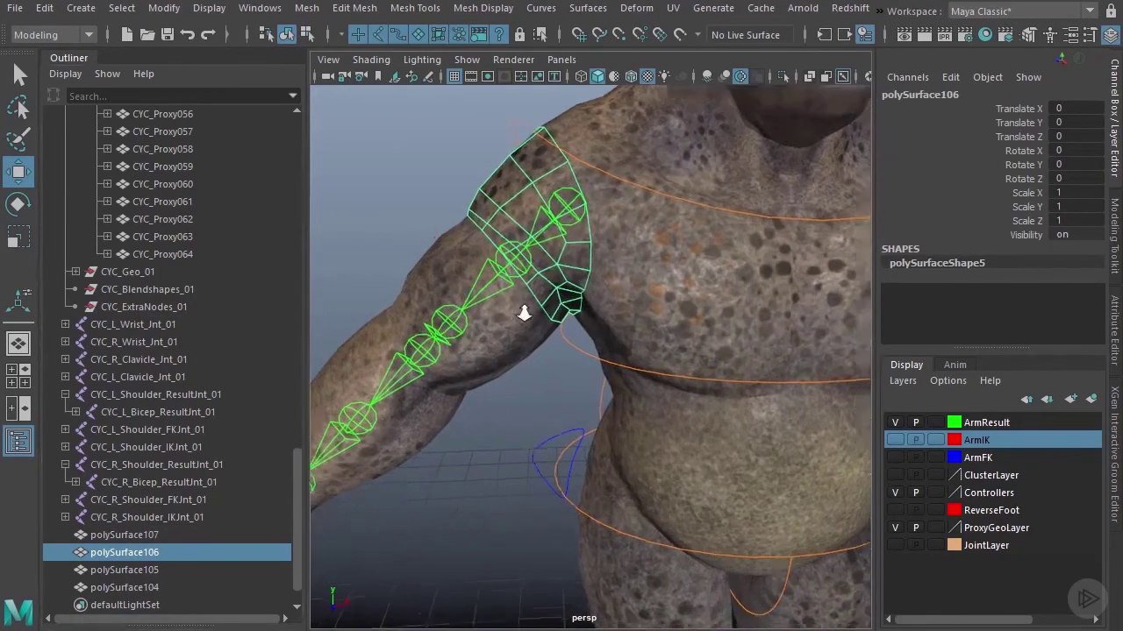
{"action": "double_click", "coordinate": [175, 551]}
{"action": "key", "text": "ctrl+v"}
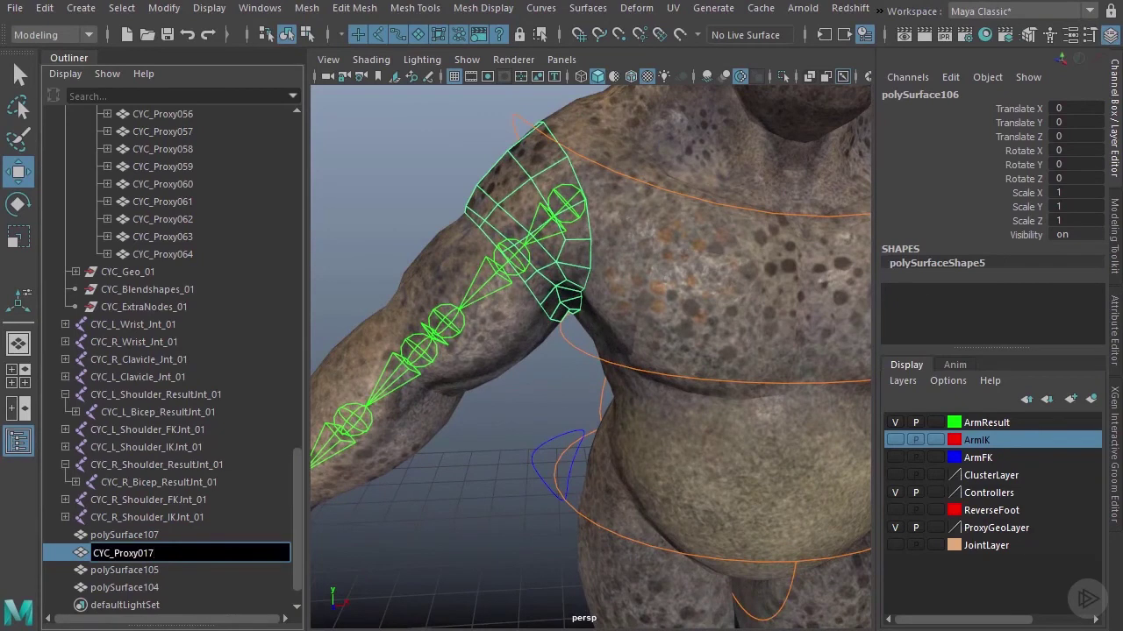
{"action": "type", "text": "A"}
{"action": "key", "text": "Return"}
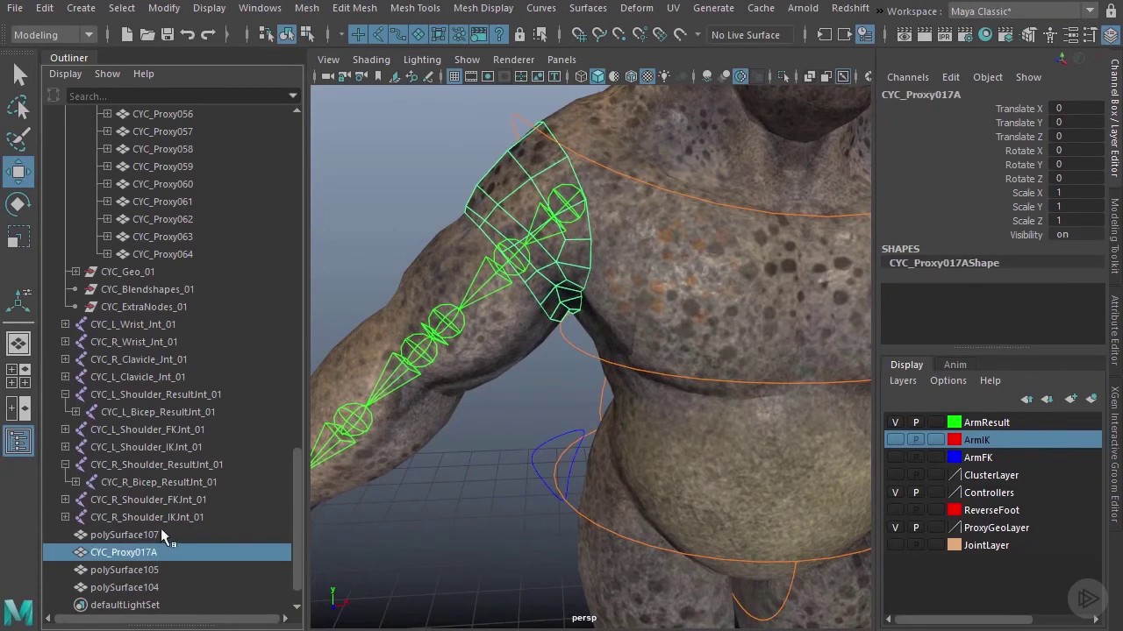
Step: Rename the right bicep proxy piece polySurface107 as CYC_Proxy017B
{"action": "left_click", "coordinate": [160, 528]}
{"action": "double_click", "coordinate": [161, 536]}
{"action": "key", "text": "ctrl+v"}
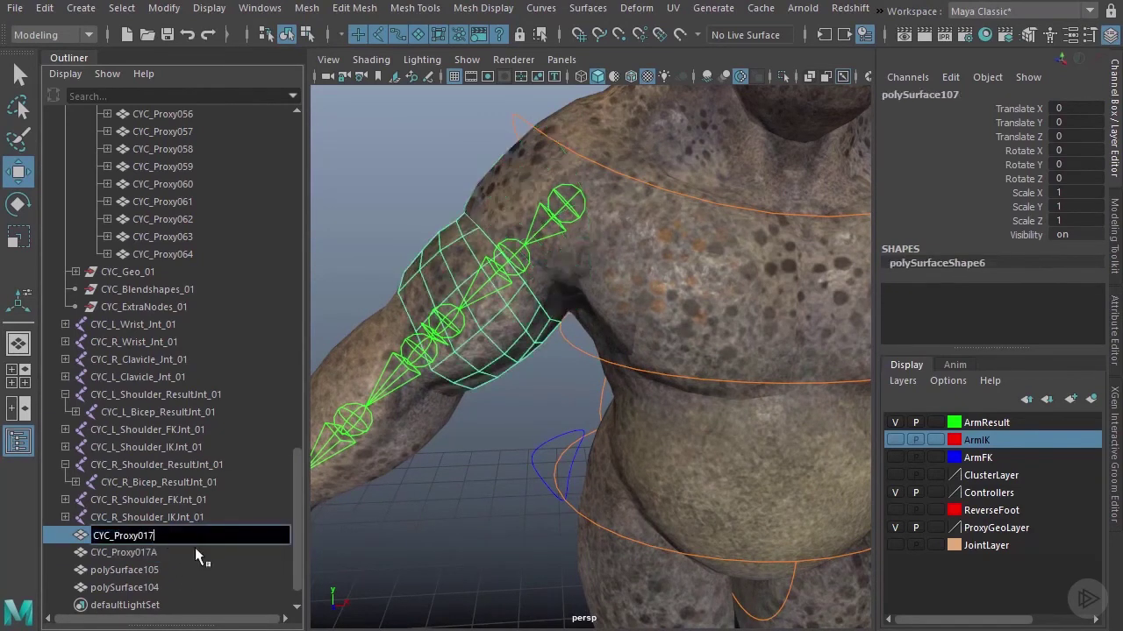
{"action": "type", "text": "B"}
{"action": "key", "text": "Return"}
Step: Rename the left bicep proxy piece polySurface105 as CYC_Proxy018A
{"action": "left_click", "coordinate": [157, 564]}
{"action": "key", "text": "f"}
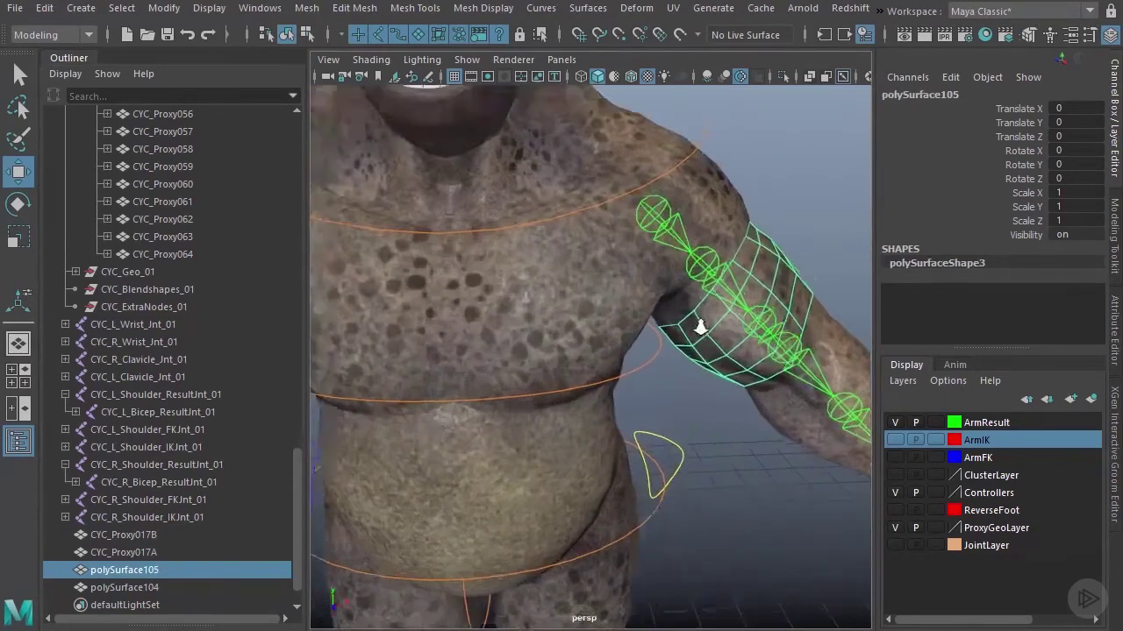
{"action": "double_click", "coordinate": [146, 572]}
{"action": "key", "text": "ctrl+v"}
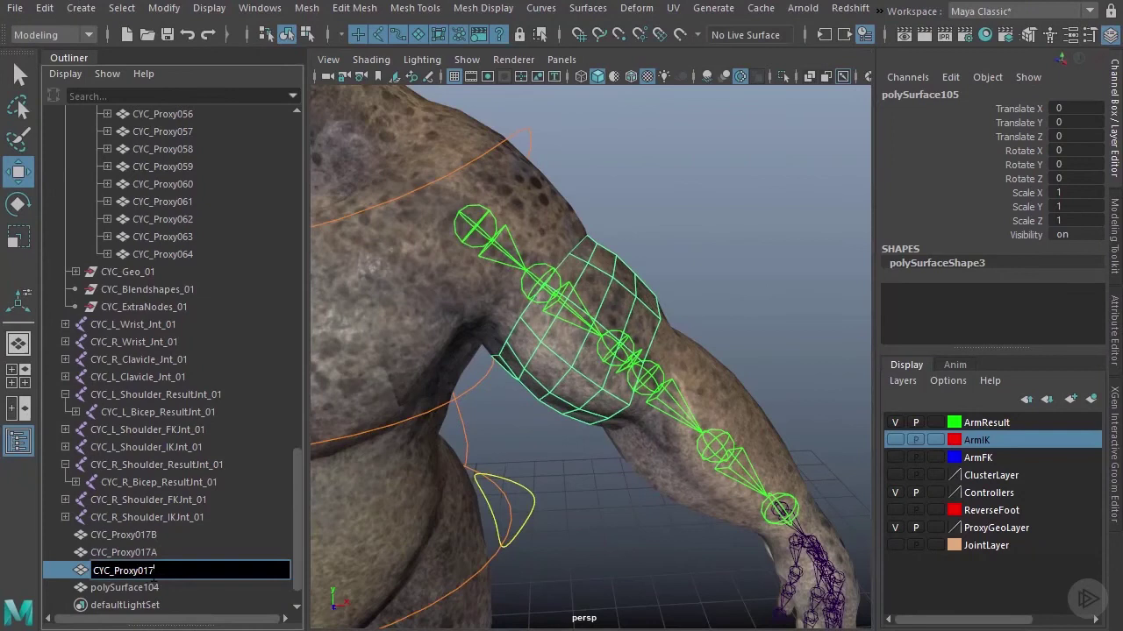
{"action": "type", "text": "8A"}
{"action": "key", "text": "Return"}
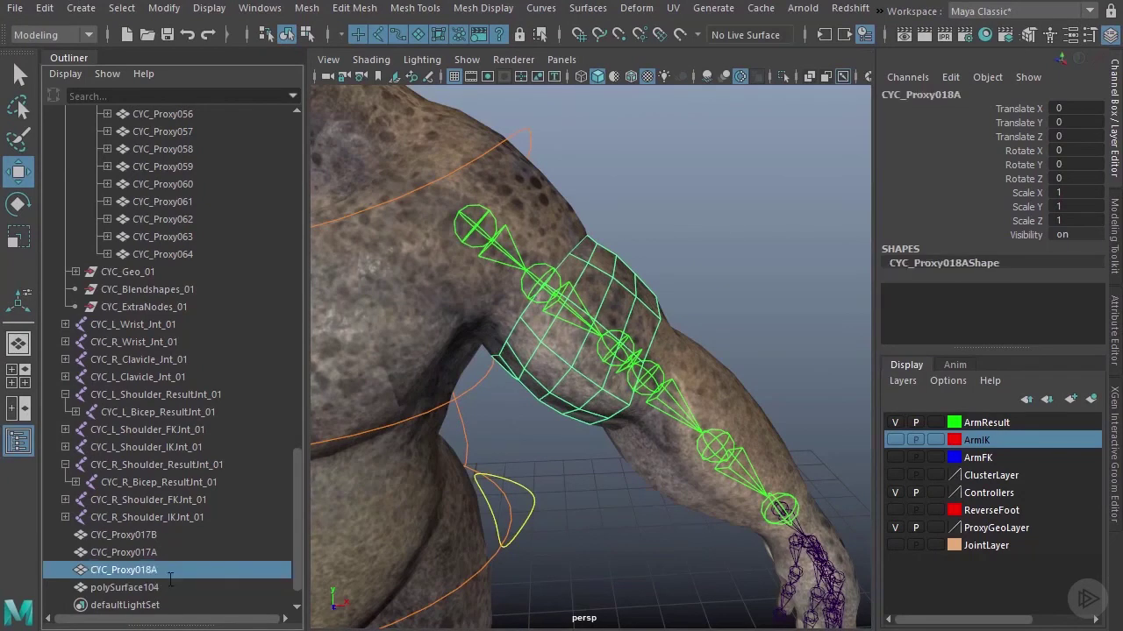
Step: Rename the left shoulder proxy piece polySurface104 as CYC_Proxy018B
{"action": "left_click", "coordinate": [124, 587]}
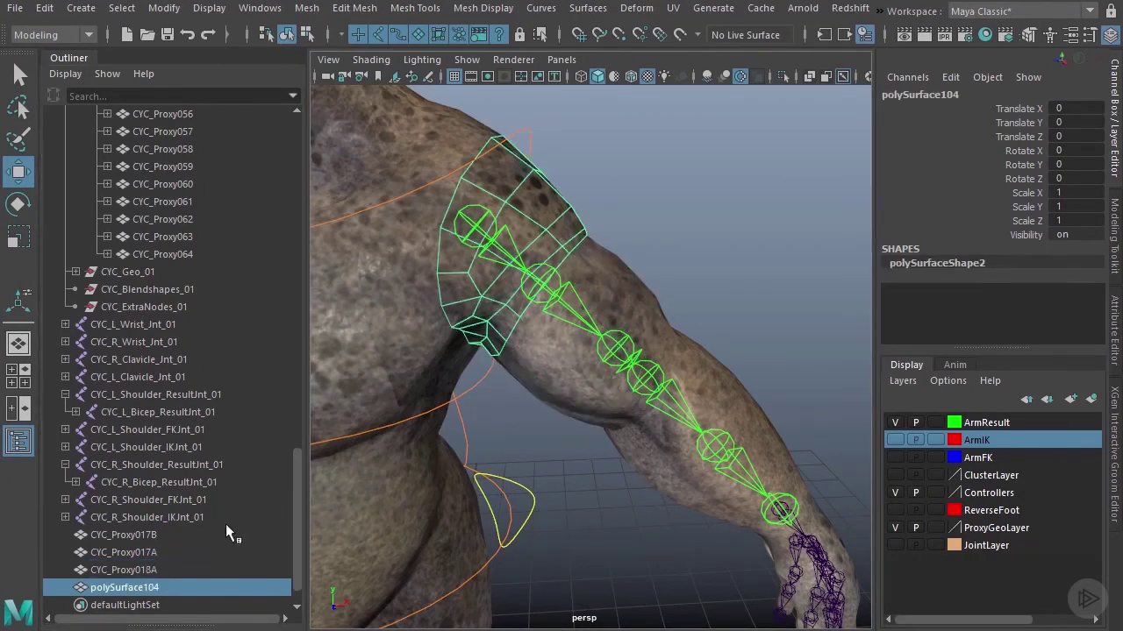
{"action": "left_click", "coordinate": [155, 537]}
{"action": "double_click", "coordinate": [155, 538]}
{"action": "key", "text": "ctrl+c"}
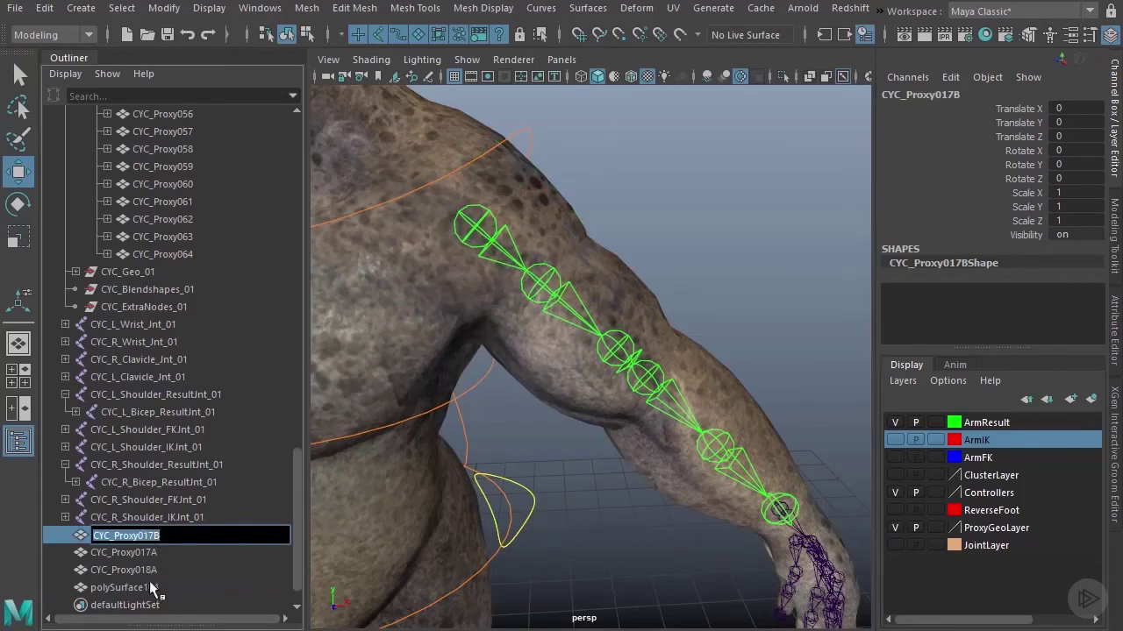
{"action": "double_click", "coordinate": [151, 588]}
{"action": "key", "text": "ctrl+v"}
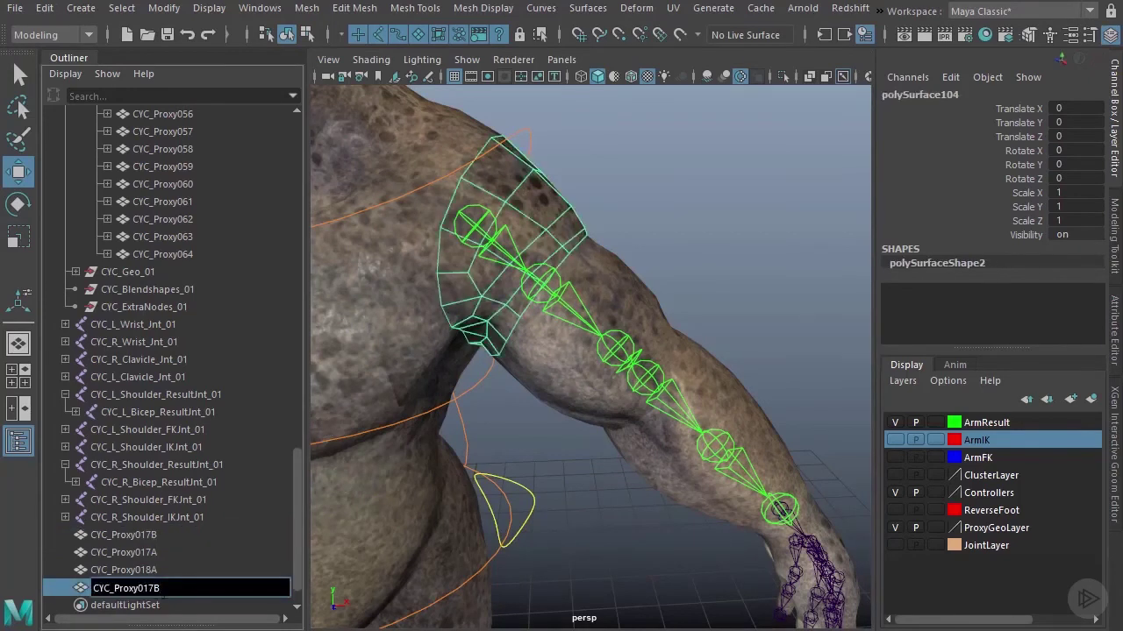
{"action": "type", "text": "B"}
{"action": "key", "text": "Return"}
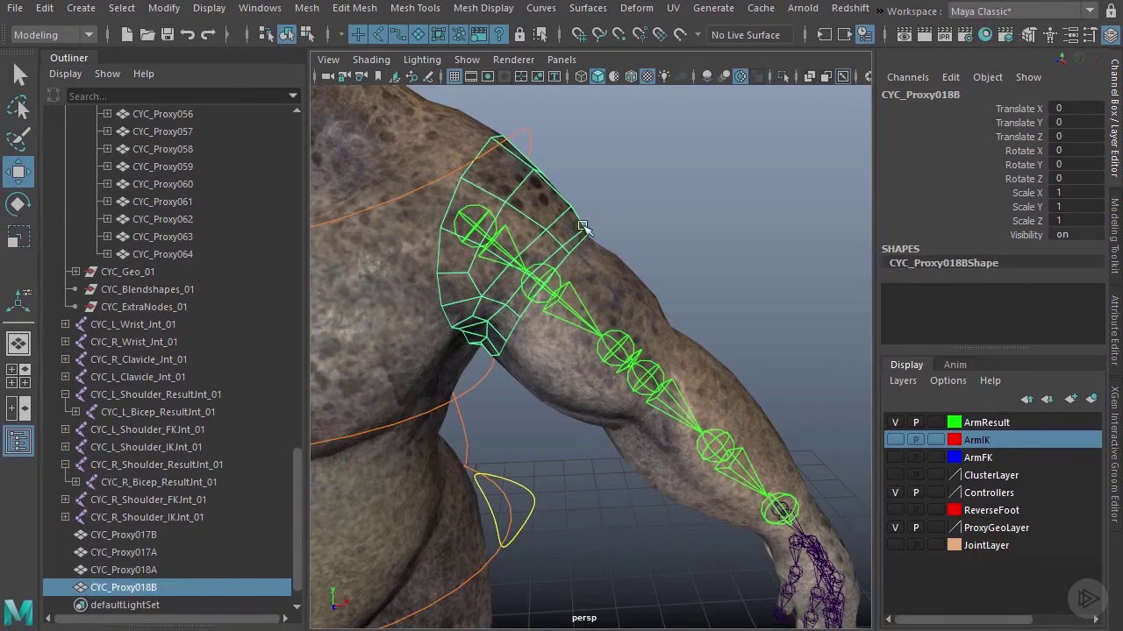
Step: Switch to the Rigging menu set and parent-constrain CYC_Proxy018B to CYC_L_Shoulder_ResultJnt_01 with Maintain offset on
{"action": "middle_click_drag", "start_coordinate": [614, 236], "coordinate": [623, 246], "text": "alt"}
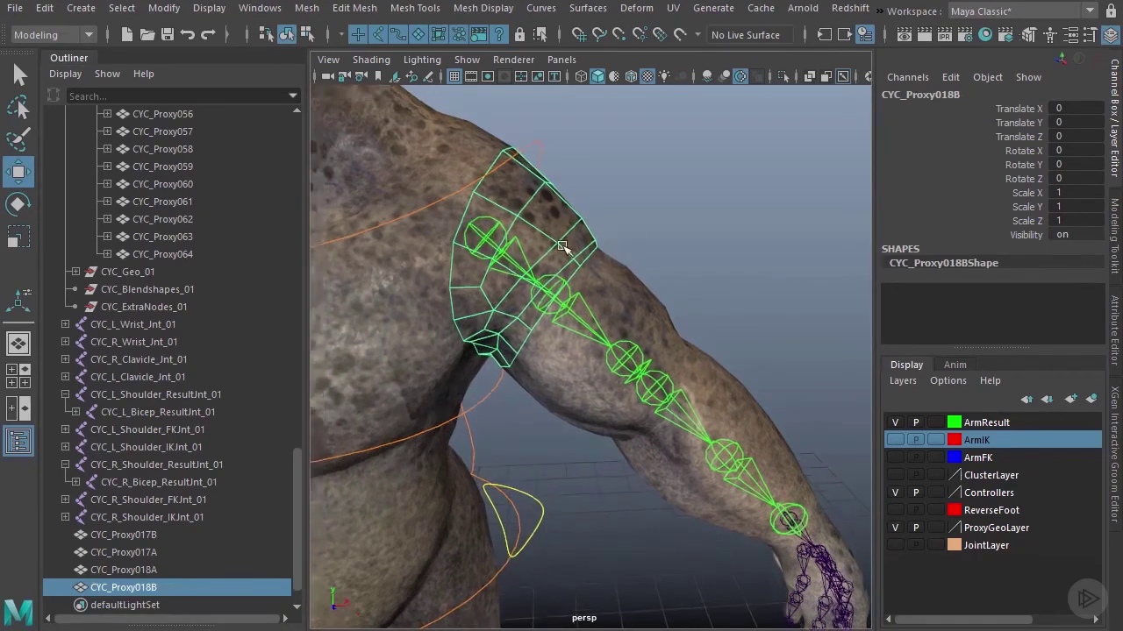
{"action": "scroll", "coordinate": [566, 248], "scroll_direction": "up", "scroll_amount": 1}
{"action": "left_click", "coordinate": [538, 238]}
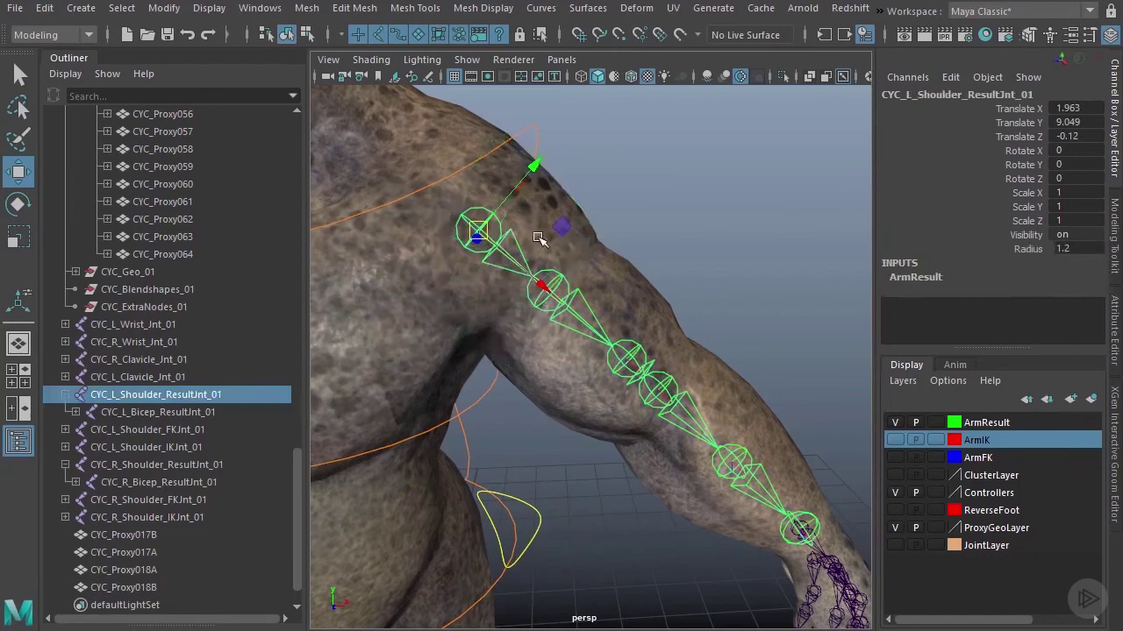
{"action": "left_click", "coordinate": [550, 200]}
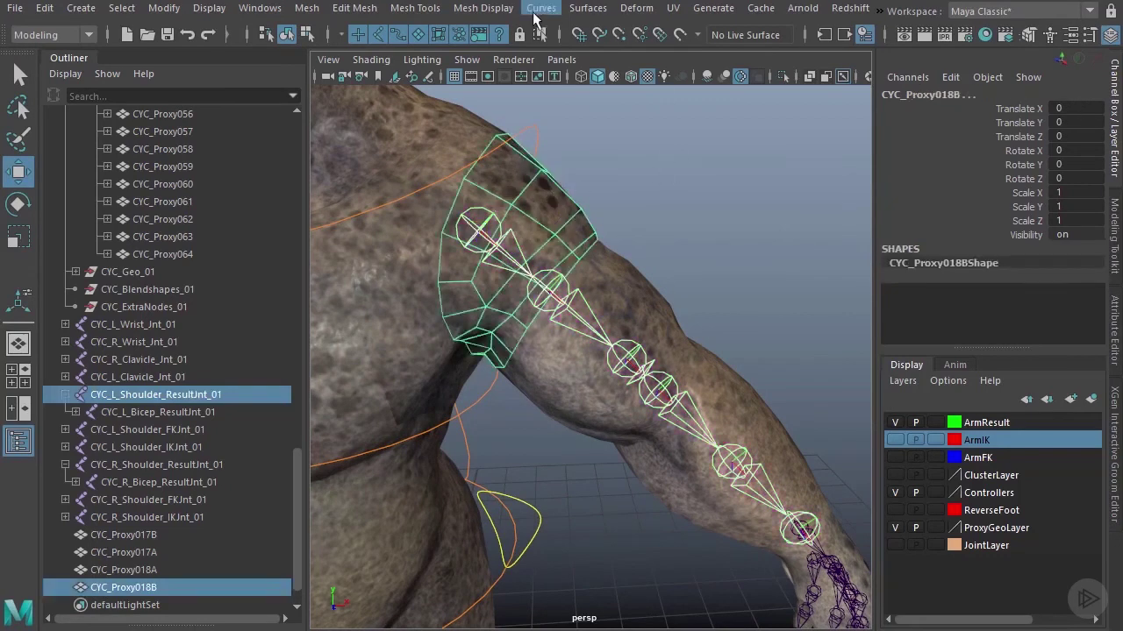
{"action": "left_click", "coordinate": [47, 34]}
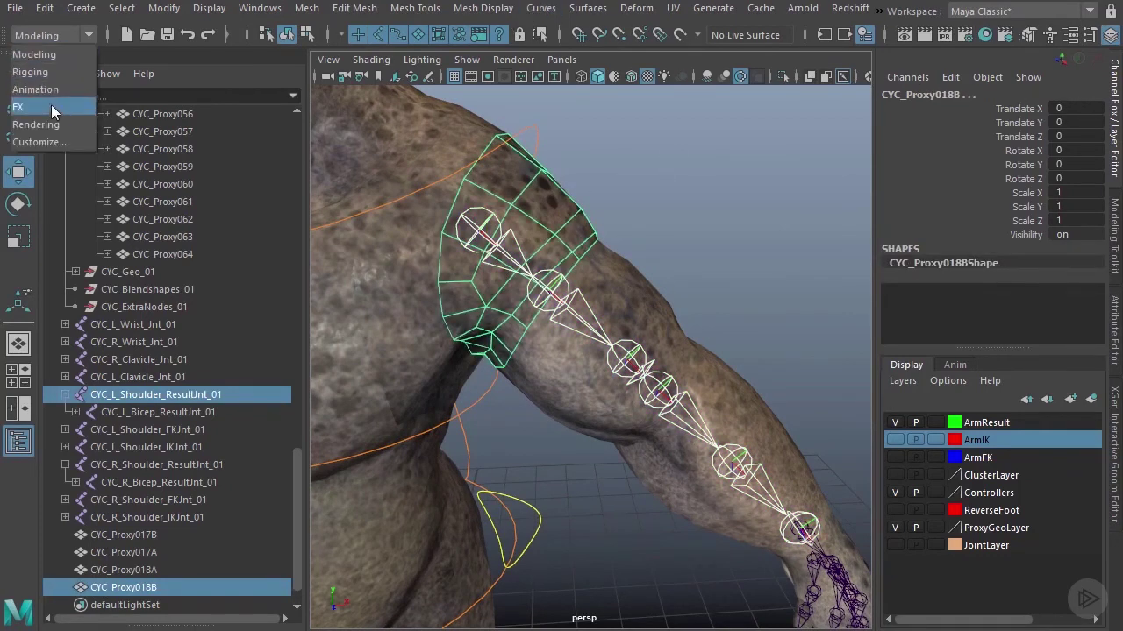
{"action": "left_click", "coordinate": [30, 72]}
{"action": "left_click", "coordinate": [449, 8]}
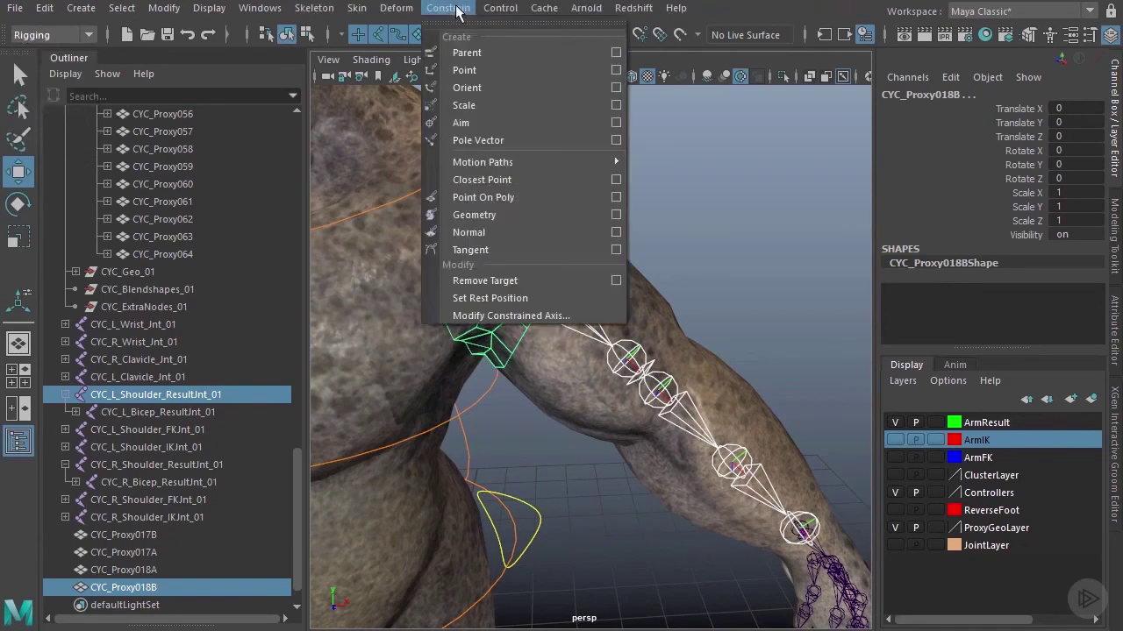
{"action": "left_click", "coordinate": [616, 52]}
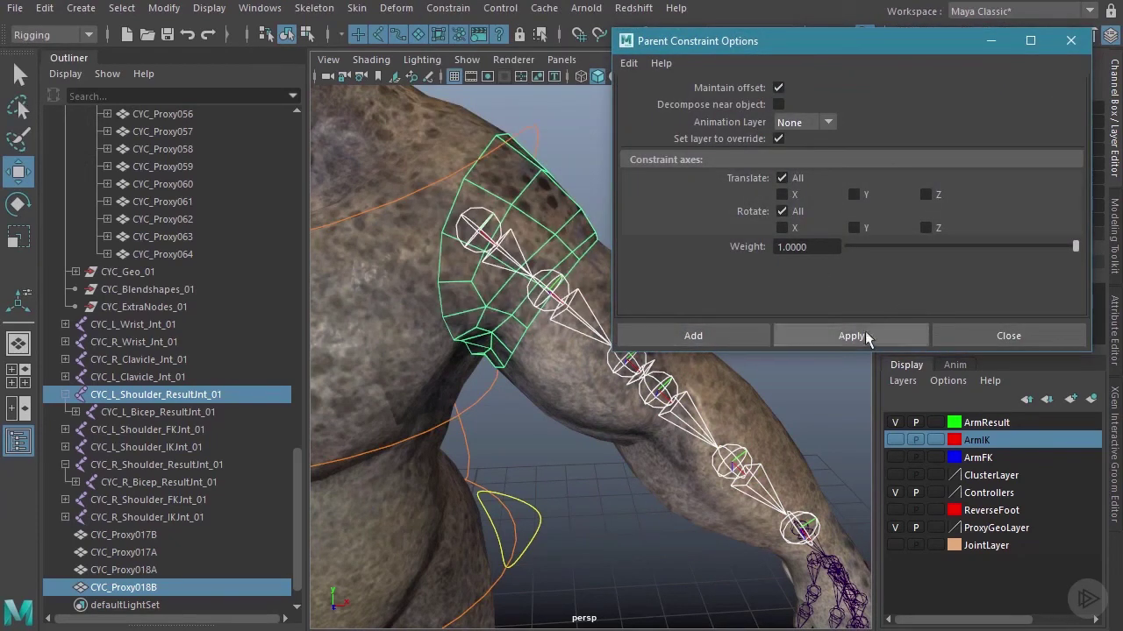
{"action": "left_click", "coordinate": [892, 335]}
Step: Parent-constrain the left bicep piece CYC_Proxy018A to CYC_L_Bicep_ResultJnt_01 using the same options
{"action": "left_click_drag", "start_coordinate": [582, 421], "coordinate": [558, 326], "text": "alt"}
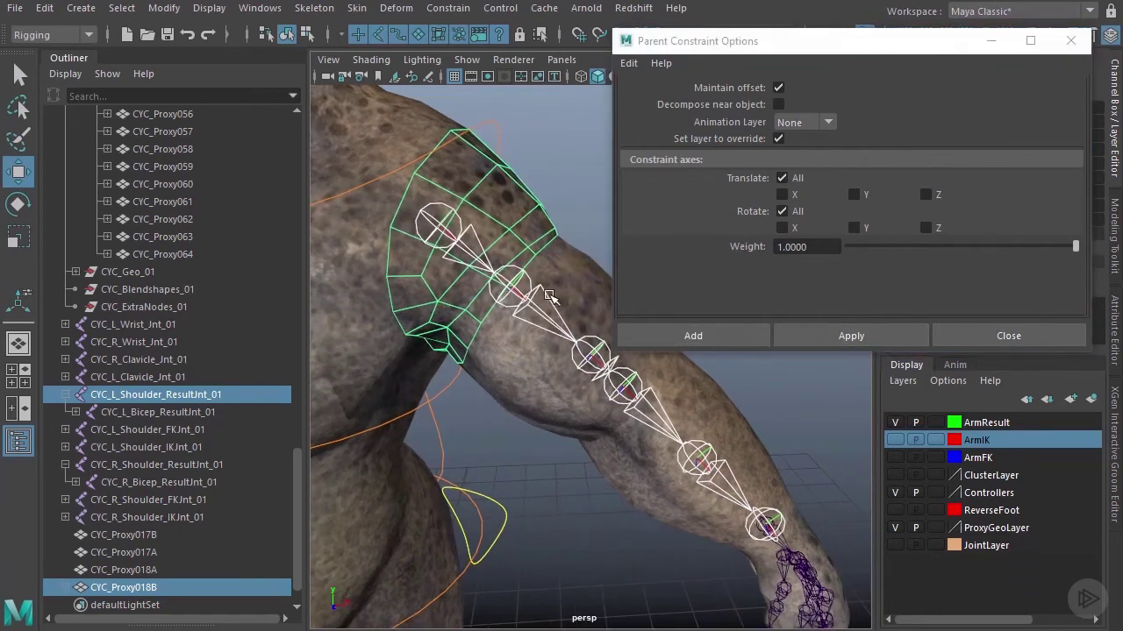
{"action": "left_click", "coordinate": [550, 296]}
{"action": "left_click", "coordinate": [575, 279], "text": "shift"}
{"action": "left_click", "coordinate": [853, 333]}
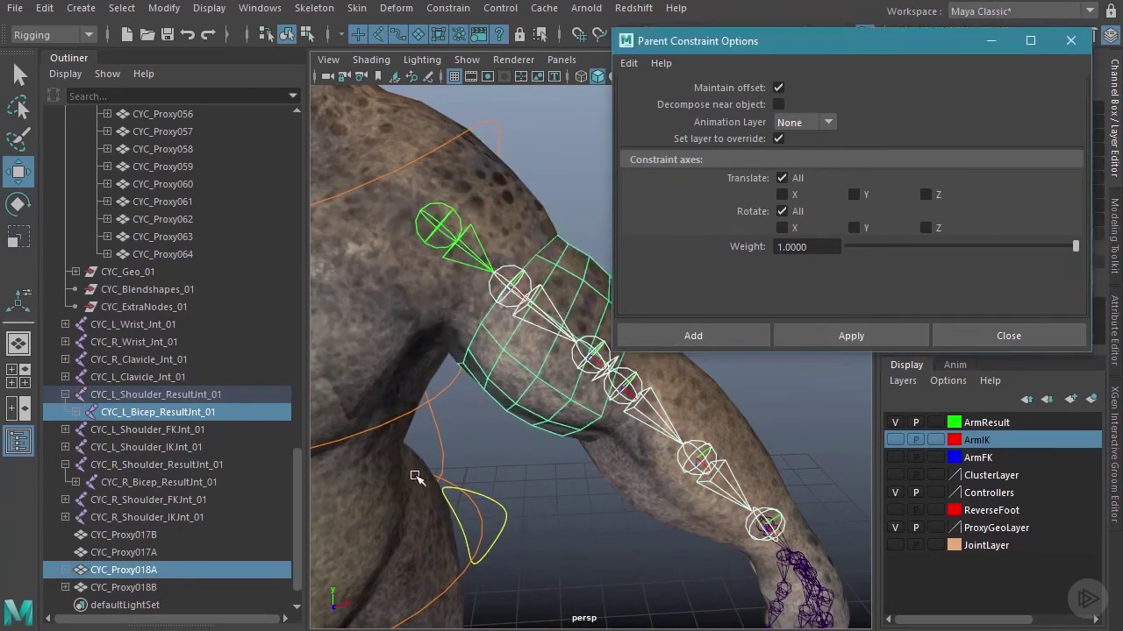
Step: Parent-constrain the right shoulder piece CYC_Proxy017A to CYC_R_Shoulder_ResultJnt_01 using the same options
{"action": "right_click_drag", "start_coordinate": [416, 477], "coordinate": [399, 465], "text": "alt"}
{"action": "middle_click_drag", "start_coordinate": [419, 459], "coordinate": [682, 460], "text": "alt"}
{"action": "right_click_drag", "start_coordinate": [456, 366], "coordinate": [491, 378], "text": "alt"}
{"action": "left_click_drag", "start_coordinate": [491, 378], "coordinate": [506, 340], "text": "alt"}
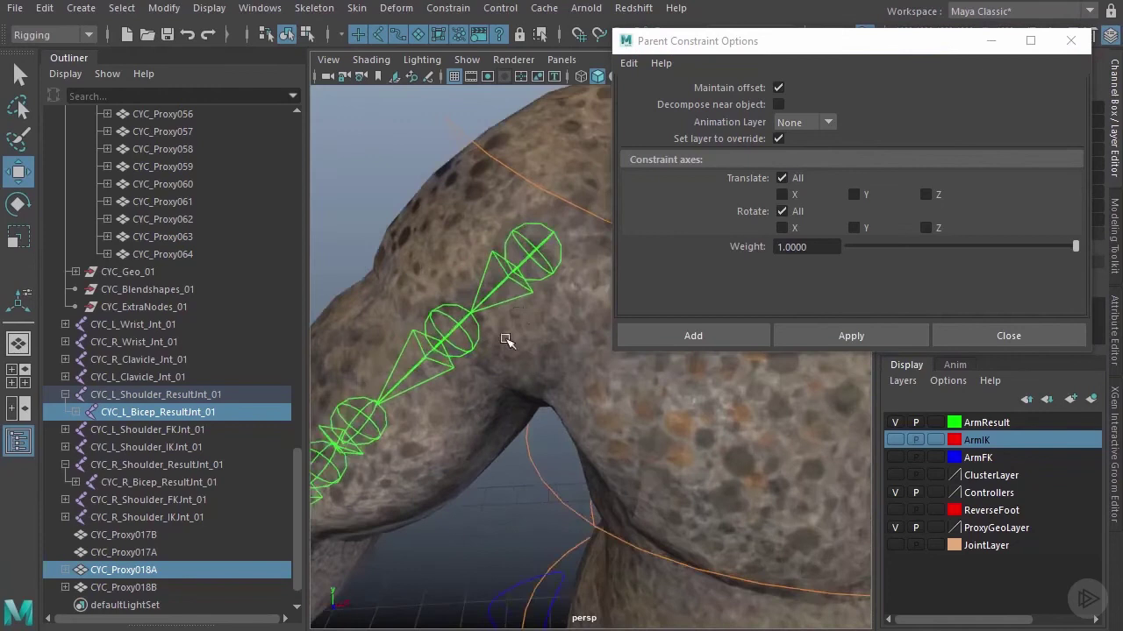
{"action": "left_click", "coordinate": [532, 253]}
{"action": "left_click", "coordinate": [436, 211], "text": "shift"}
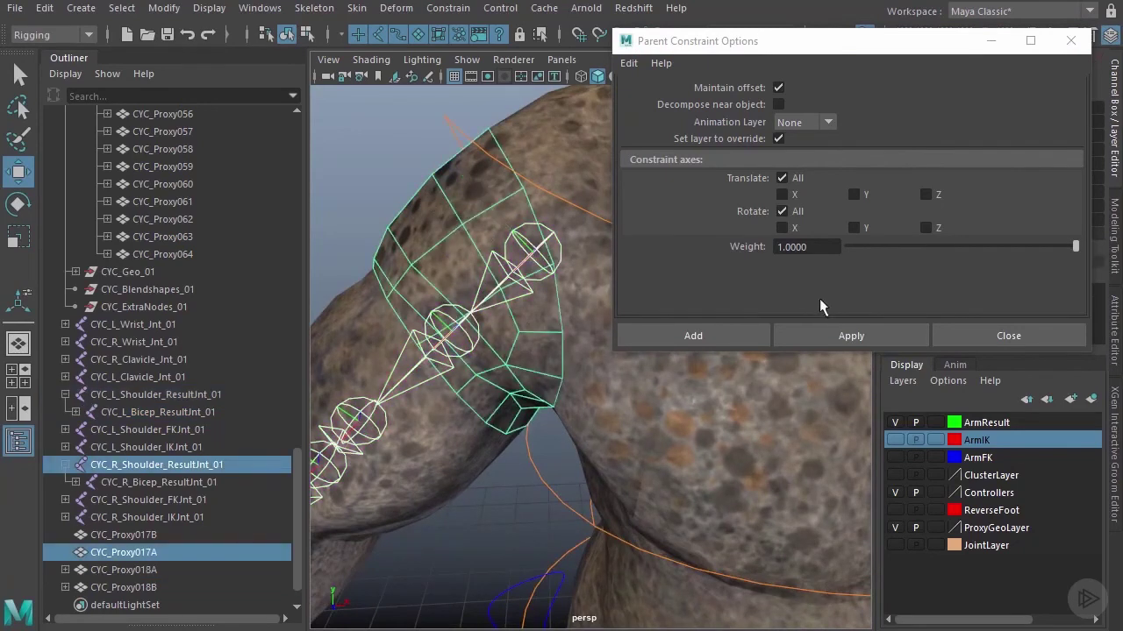
{"action": "left_click", "coordinate": [834, 333]}
Step: Parent-constrain the right bicep piece CYC_Proxy017B to CYC_R_Bicep_ResultJnt_01 using the same options
{"action": "left_click", "coordinate": [414, 371]}
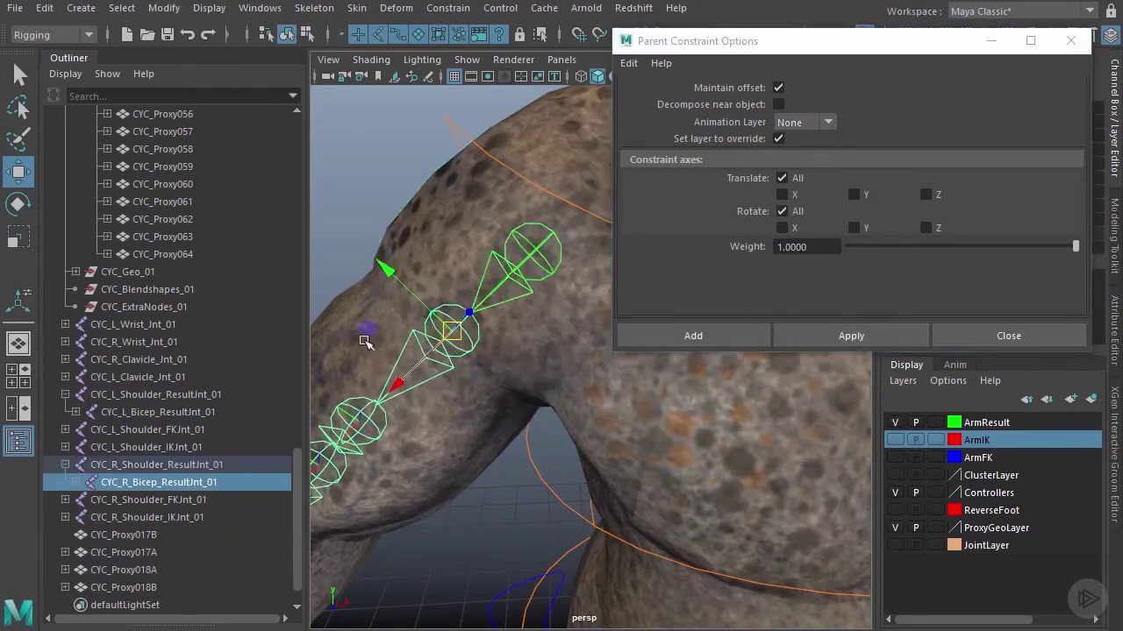
{"action": "left_click", "coordinate": [372, 295], "text": "shift"}
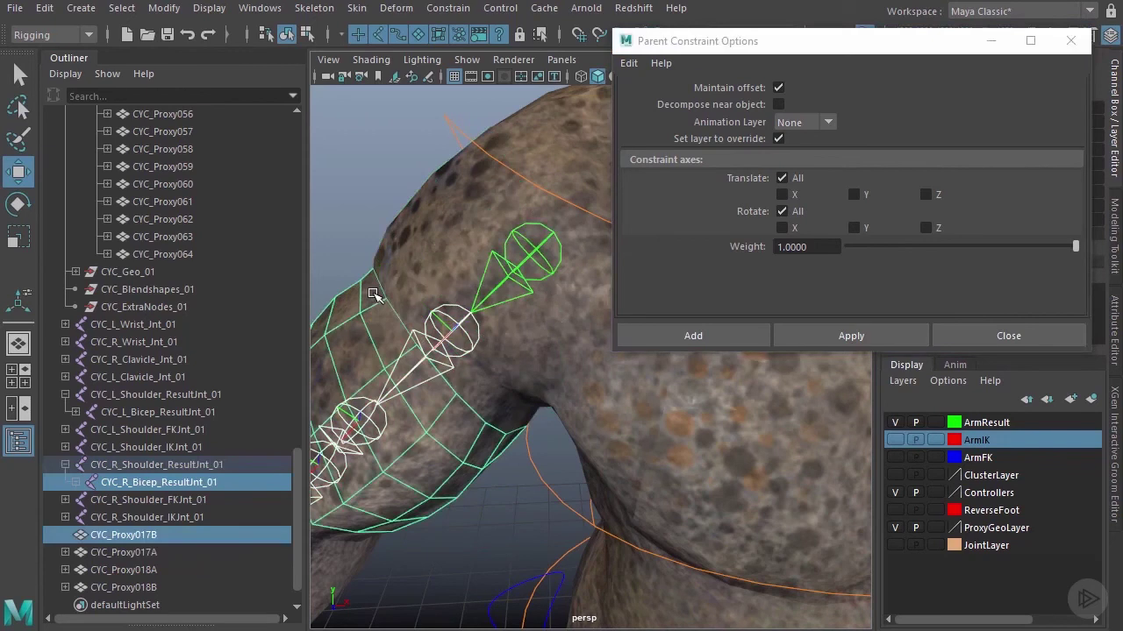
{"action": "left_click", "coordinate": [852, 335]}
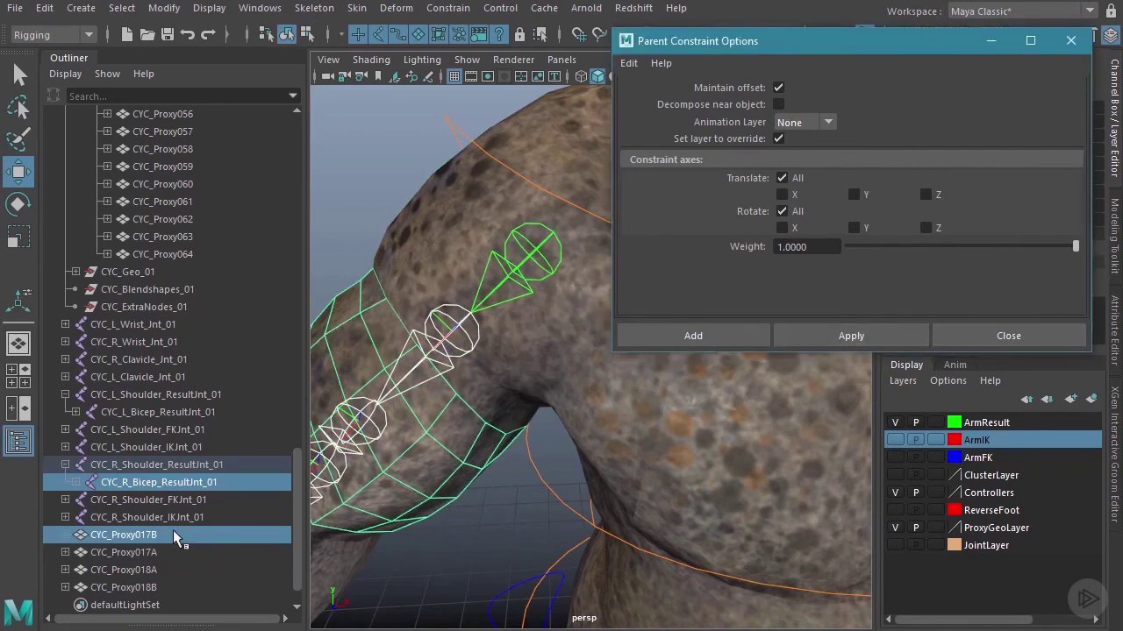
Step: Parent all four renamed arm proxy pieces under the CYC_Proxy_Geo group and close the Parent Constraint options
{"action": "left_click", "coordinate": [140, 537]}
{"action": "left_click", "coordinate": [167, 589], "text": "ctrl"}
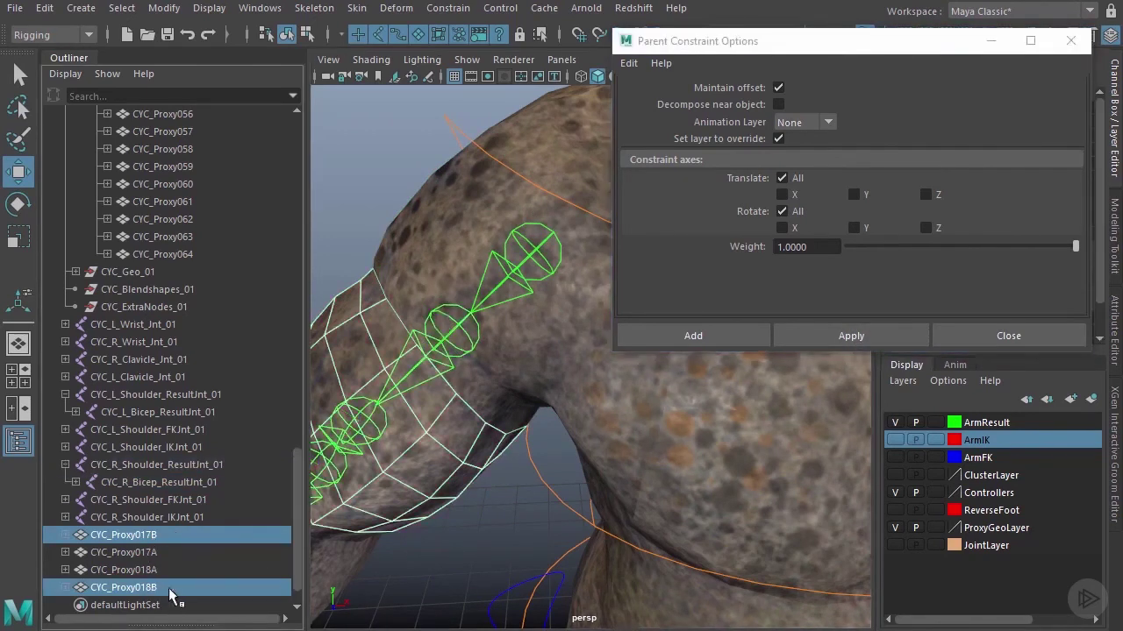
{"action": "left_click", "coordinate": [152, 570], "text": "ctrl"}
{"action": "left_click", "coordinate": [154, 551], "text": "ctrl"}
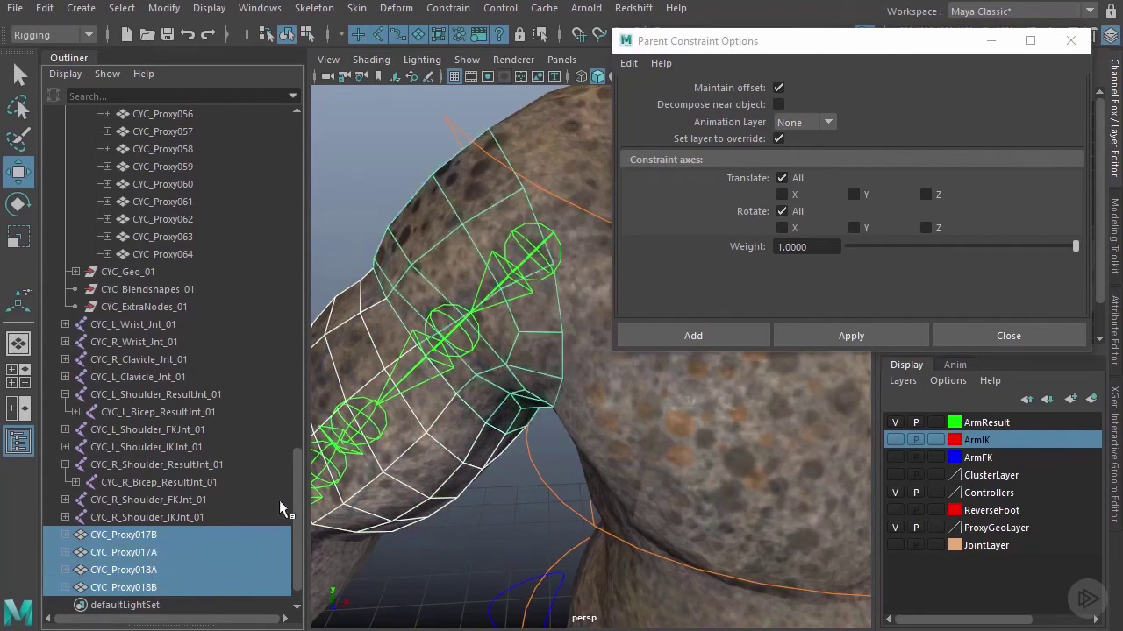
{"action": "left_click_drag", "start_coordinate": [294, 496], "coordinate": [292, 165]}
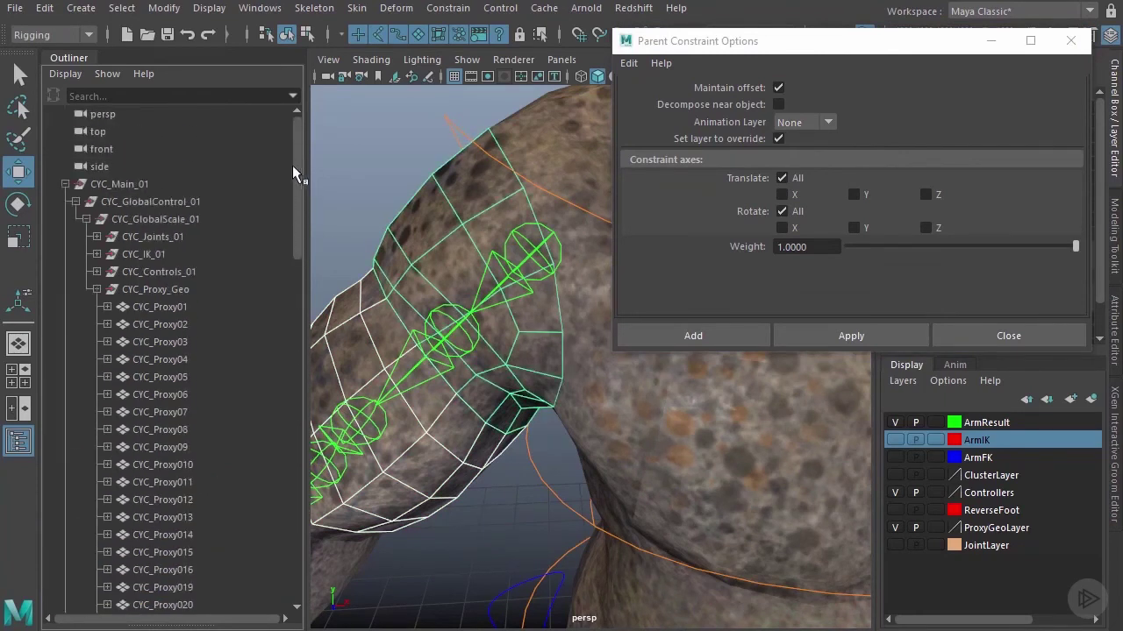
{"action": "left_click", "coordinate": [98, 285]}
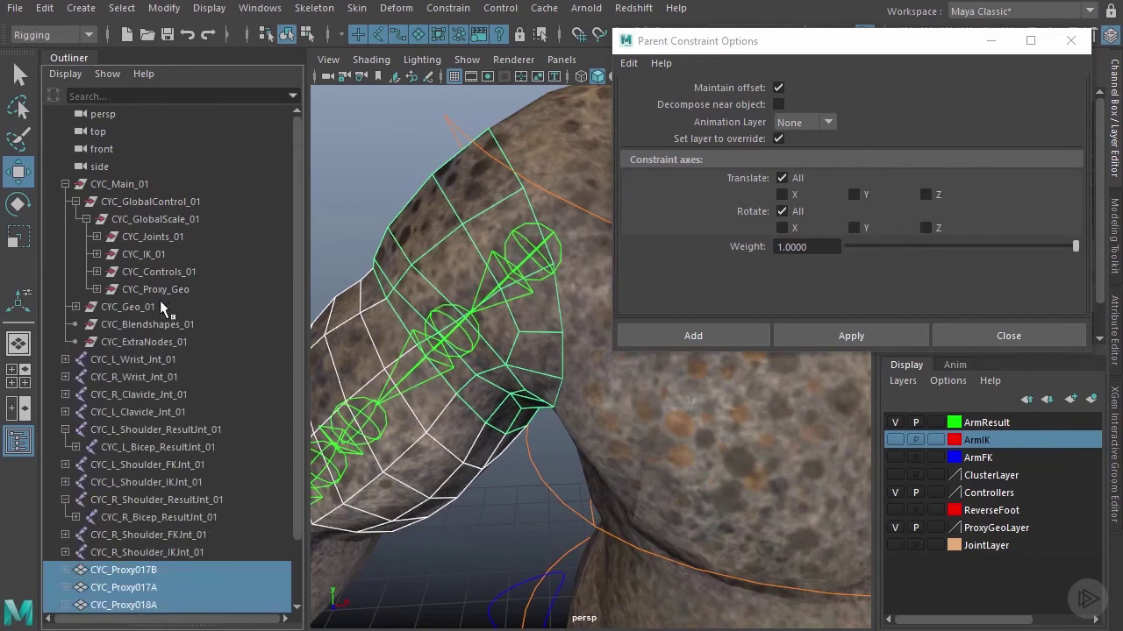
{"action": "middle_click_drag", "start_coordinate": [143, 571], "coordinate": [198, 289]}
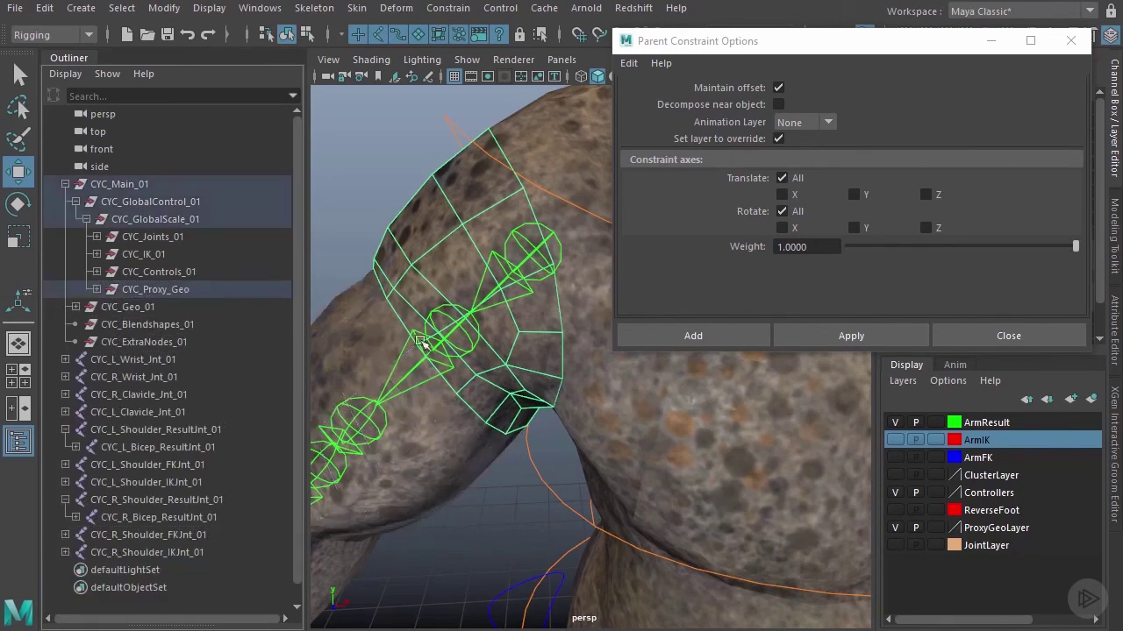
{"action": "left_click", "coordinate": [1012, 337]}
Step: Test-rotate CYC_L_Shoulder_ResultJnt_01 to about -43 degrees in Z and undo the rotation
{"action": "right_click_drag", "start_coordinate": [739, 439], "coordinate": [655, 393], "text": "alt"}
{"action": "left_click_drag", "start_coordinate": [610, 390], "coordinate": [535, 394], "text": "alt"}
{"action": "right_click_drag", "start_coordinate": [534, 394], "coordinate": [714, 304], "text": "alt"}
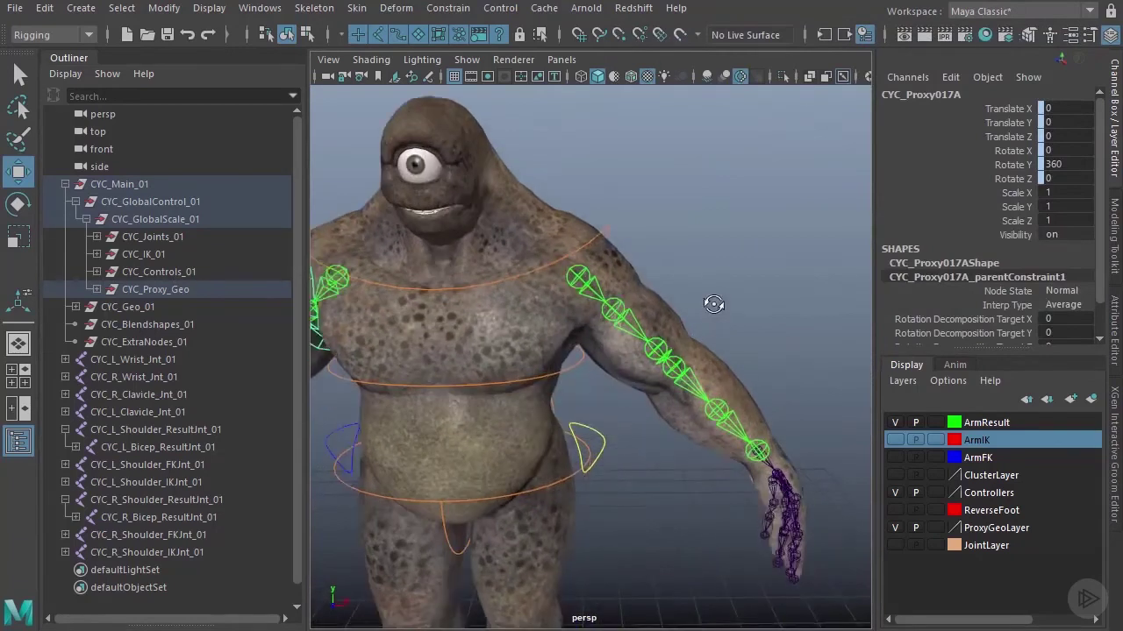
{"action": "left_click_drag", "start_coordinate": [713, 304], "coordinate": [658, 222], "text": "alt"}
{"action": "left_click", "coordinate": [659, 222]}
{"action": "left_click", "coordinate": [581, 277]}
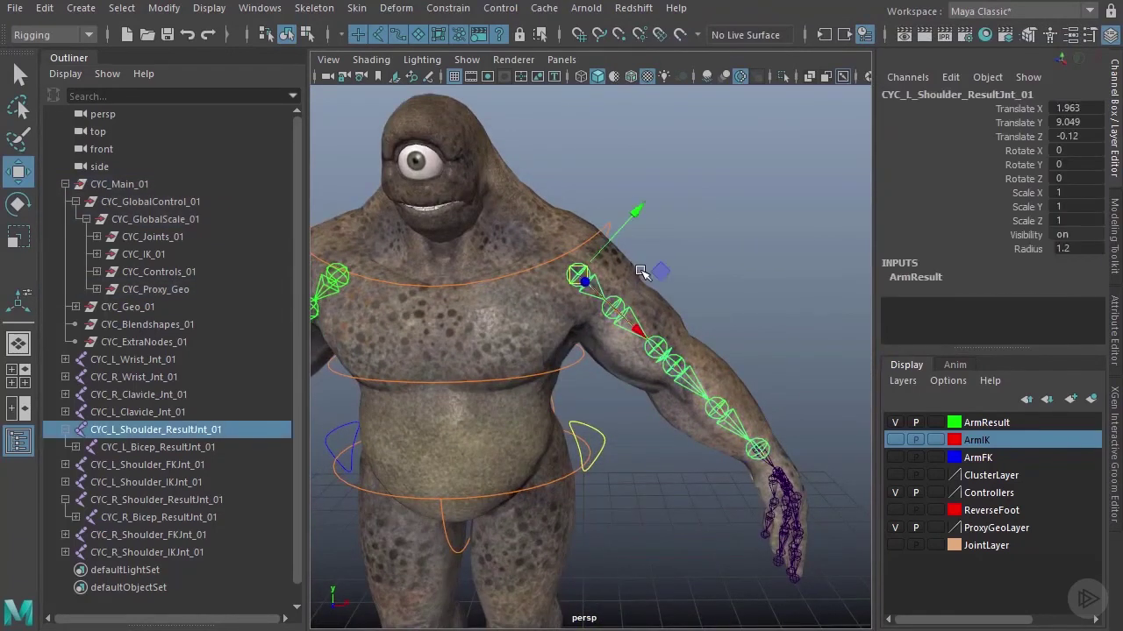
{"action": "key", "text": "e"}
{"action": "left_click_drag", "start_coordinate": [598, 208], "coordinate": [633, 230]}
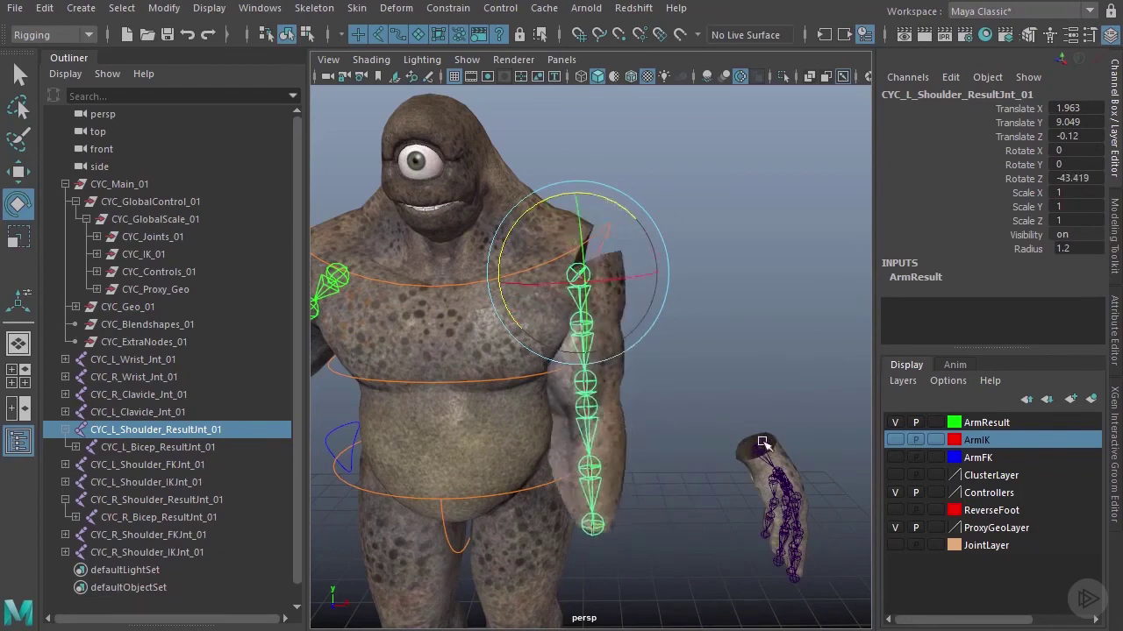
{"action": "key", "text": "ctrl+z"}
Step: Test-rotate CYC_L_Bicep_ResultJnt_01 to check the left bicep proxy and undo the rotation
{"action": "right_click_drag", "start_coordinate": [616, 264], "coordinate": [722, 241], "text": "alt"}
{"action": "left_click", "coordinate": [721, 240]}
{"action": "left_click", "coordinate": [638, 291]}
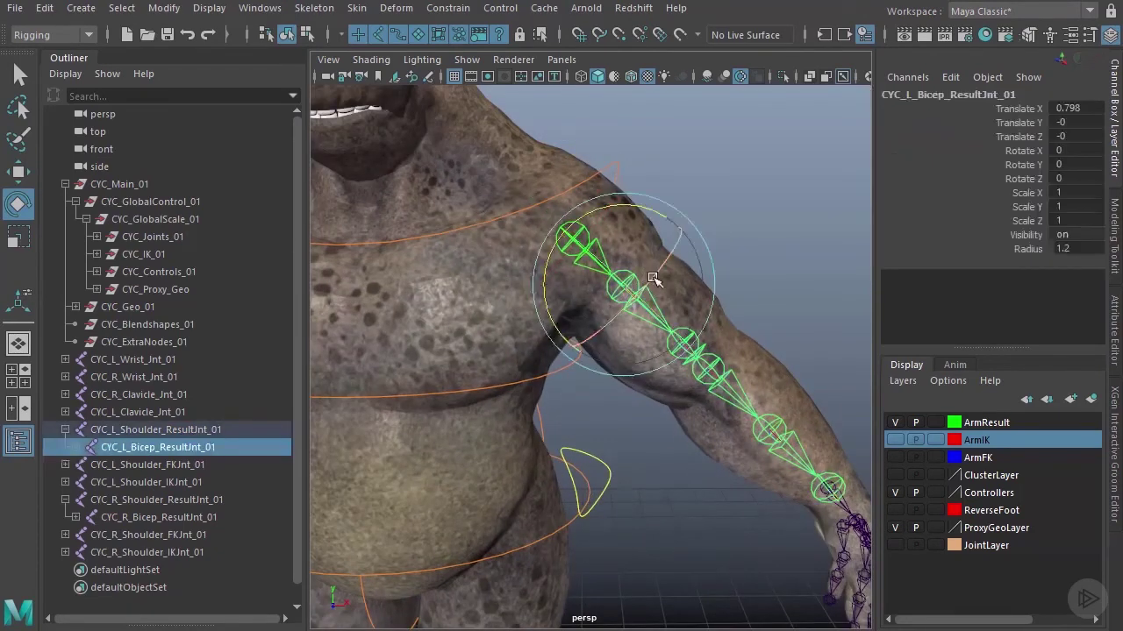
{"action": "left_click_drag", "start_coordinate": [653, 279], "coordinate": [640, 319]}
{"action": "key", "text": "ctrl+z"}
Step: Test-rotate the right arm's result joints, starting with CYC_R_Shoulder_ResultJnt_01, undo each rotation and clear the selection
{"action": "right_click_drag", "start_coordinate": [624, 318], "coordinate": [494, 343], "text": "alt"}
{"action": "middle_click_drag", "start_coordinate": [440, 333], "coordinate": [591, 321], "text": "alt"}
{"action": "right_click_drag", "start_coordinate": [400, 285], "coordinate": [500, 272], "text": "alt"}
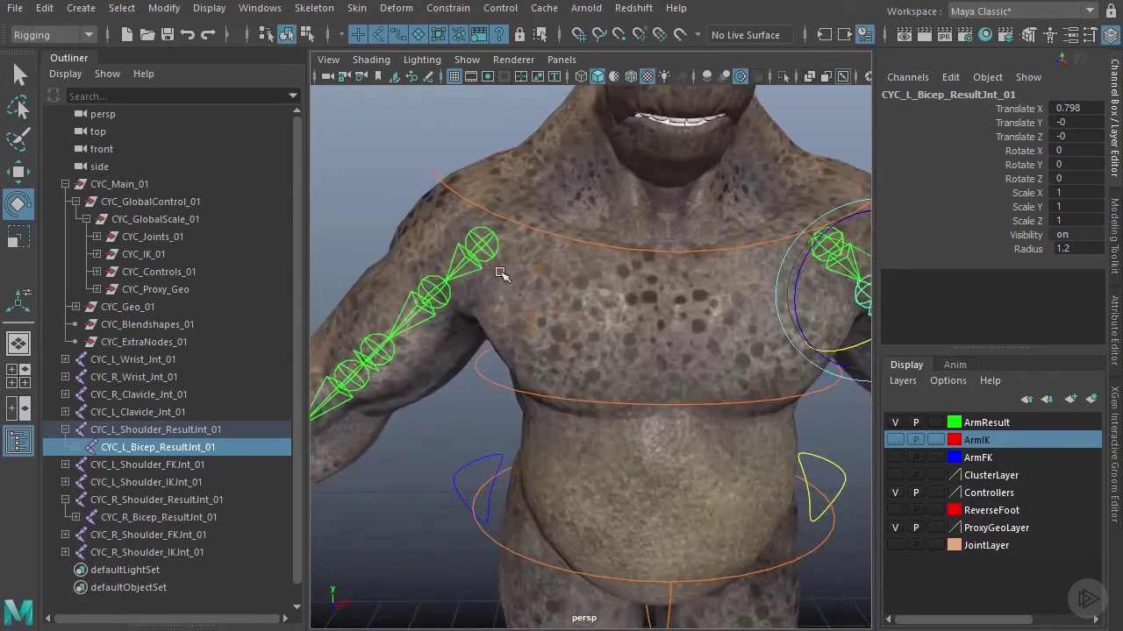
{"action": "left_click", "coordinate": [474, 254]}
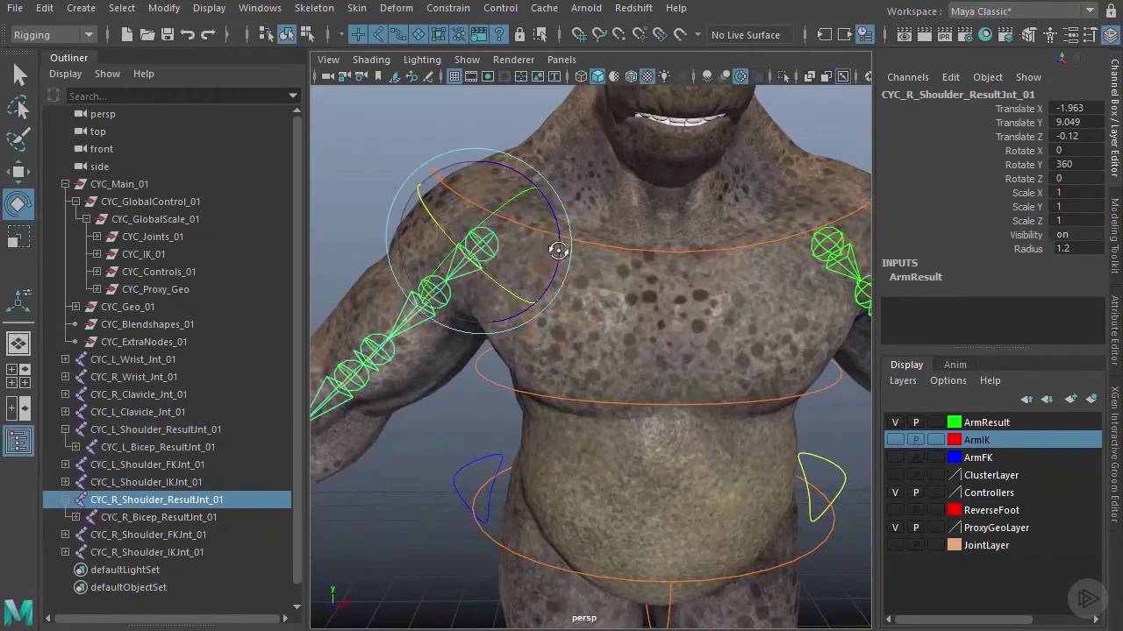
{"action": "left_click_drag", "start_coordinate": [558, 251], "coordinate": [512, 286], "text": "alt"}
{"action": "key", "text": "ctrl+z"}
{"action": "left_click", "coordinate": [446, 261]}
{"action": "left_click", "coordinate": [534, 299]}
{"action": "key", "text": "ctrl+z"}
{"action": "left_click", "coordinate": [431, 196]}
{"action": "right_click_drag", "start_coordinate": [593, 320], "coordinate": [594, 401], "text": "alt"}
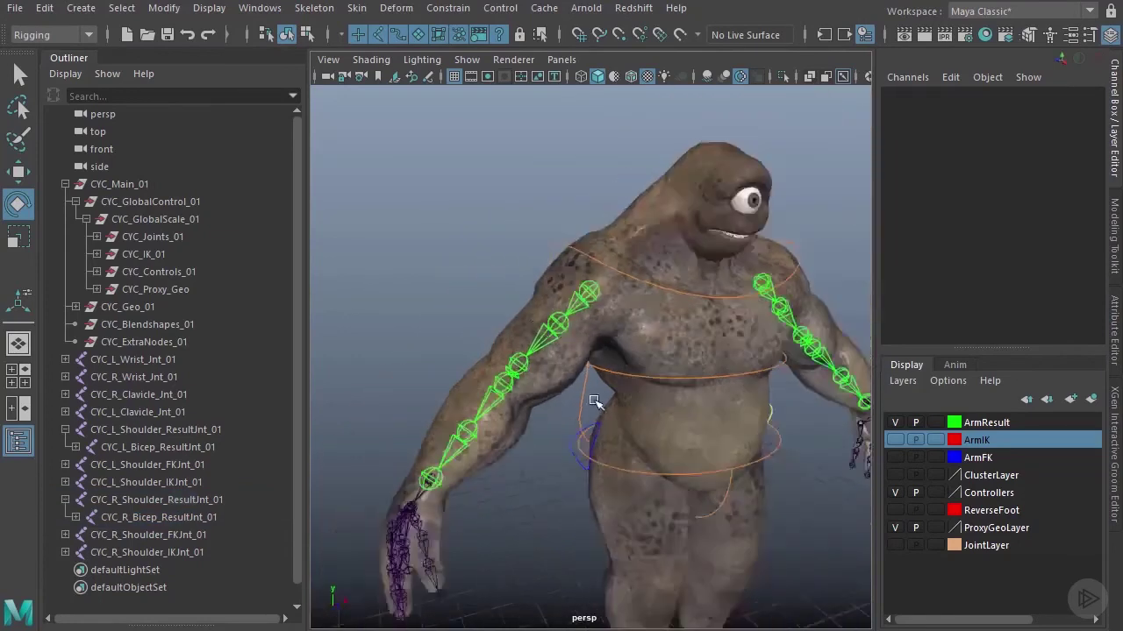
{"action": "left_click_drag", "start_coordinate": [593, 401], "coordinate": [597, 408], "text": "alt"}
{"action": "right_click_drag", "start_coordinate": [596, 409], "coordinate": [564, 401], "text": "alt"}
{"action": "middle_click_drag", "start_coordinate": [564, 401], "coordinate": [538, 354], "text": "alt"}
{"action": "left_click_drag", "start_coordinate": [537, 354], "coordinate": [527, 350], "text": "alt"}
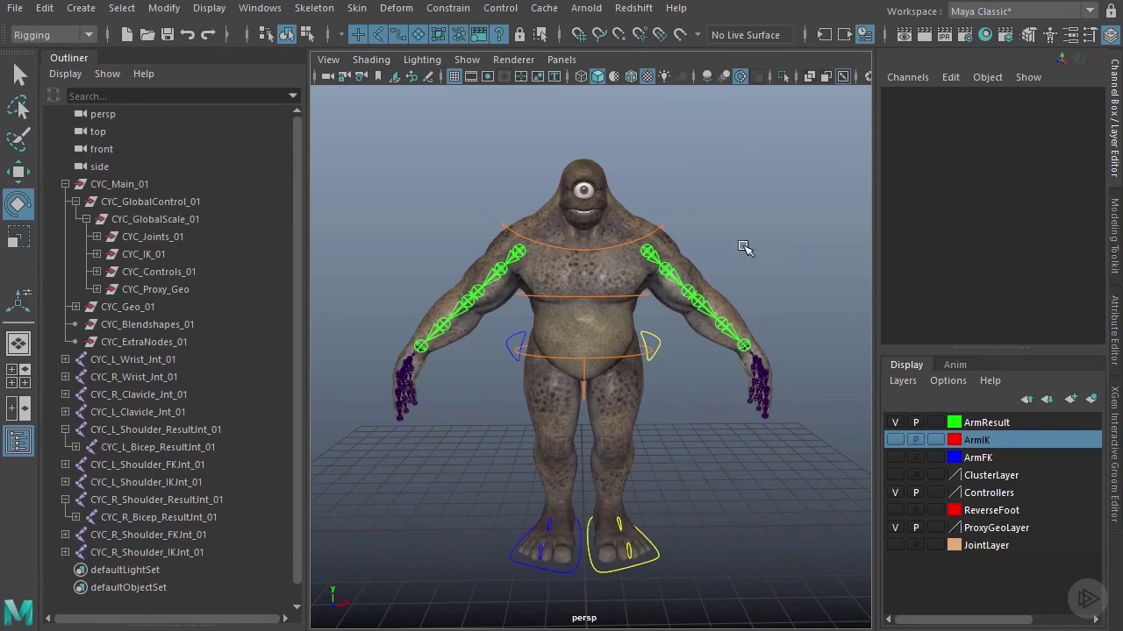
{"action": "left_click_drag", "start_coordinate": [744, 248], "coordinate": [729, 252], "text": "alt"}
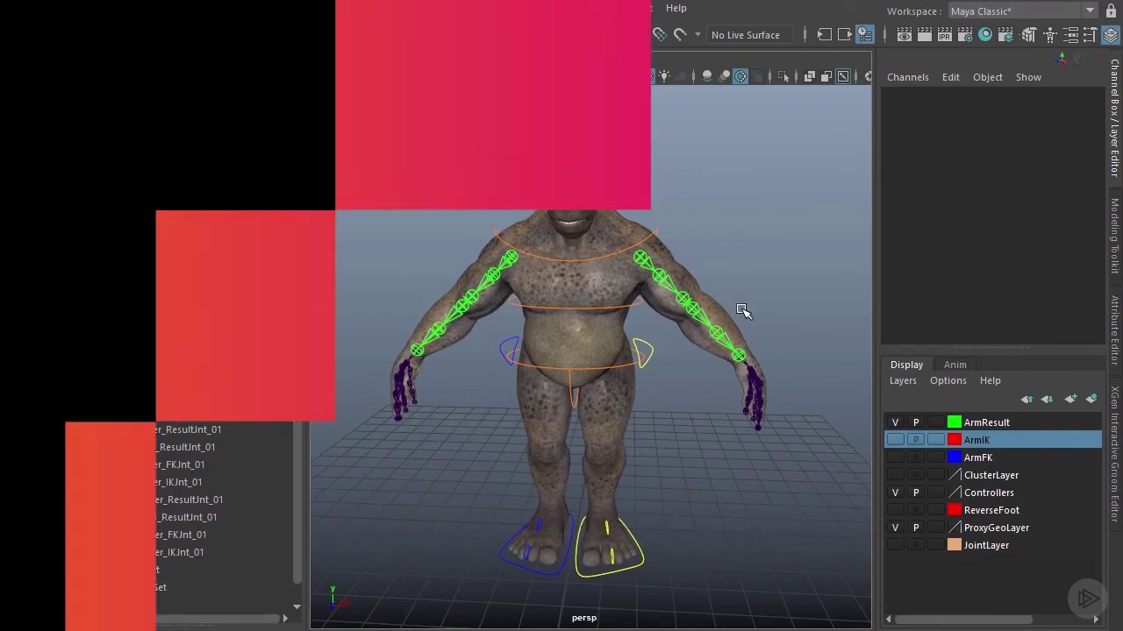